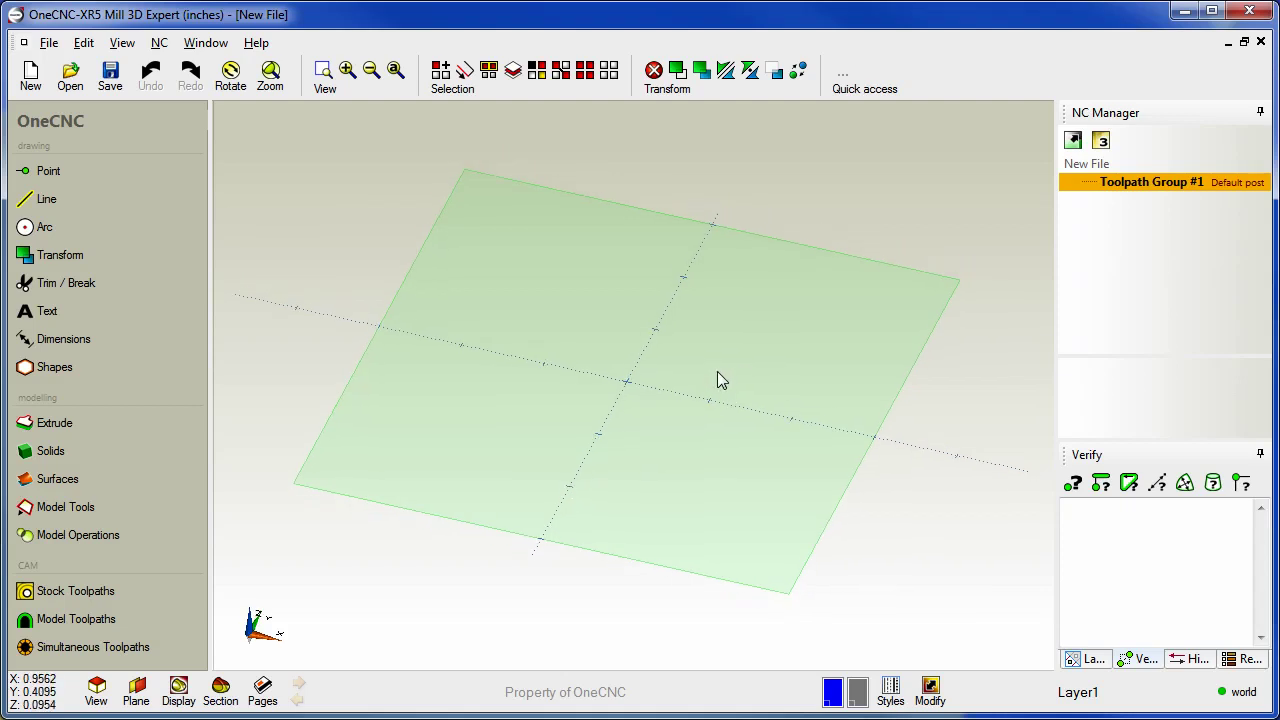
Look through the layers, verify tools, history and recent files in turn.
scroll(717, 372, up, 2)
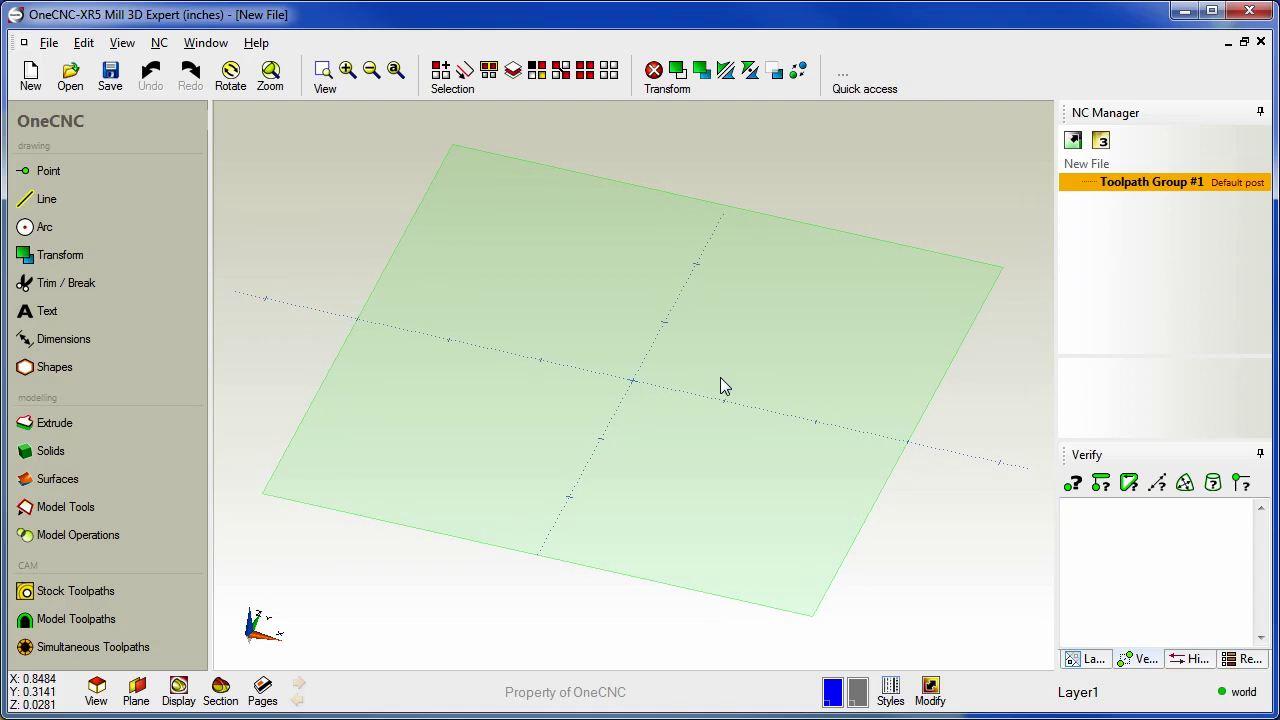
middle_drag(720, 377, 708, 354)
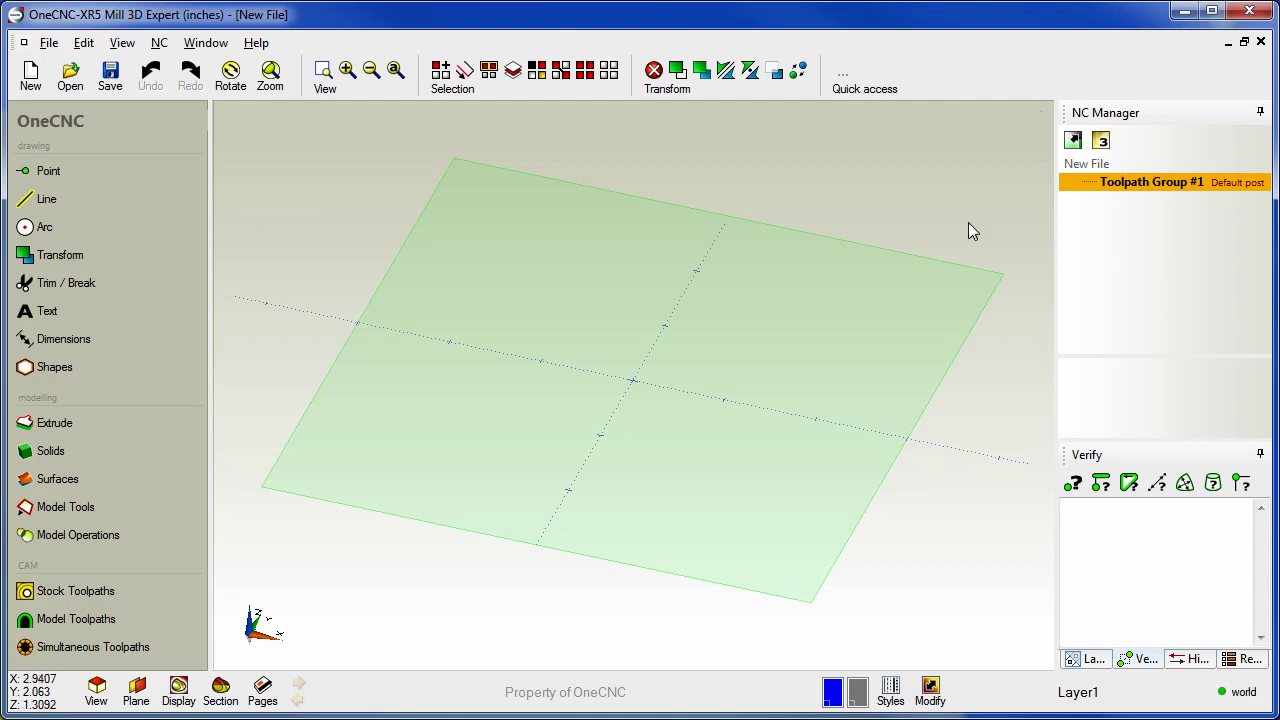
click(1090, 660)
click(1142, 662)
click(1195, 660)
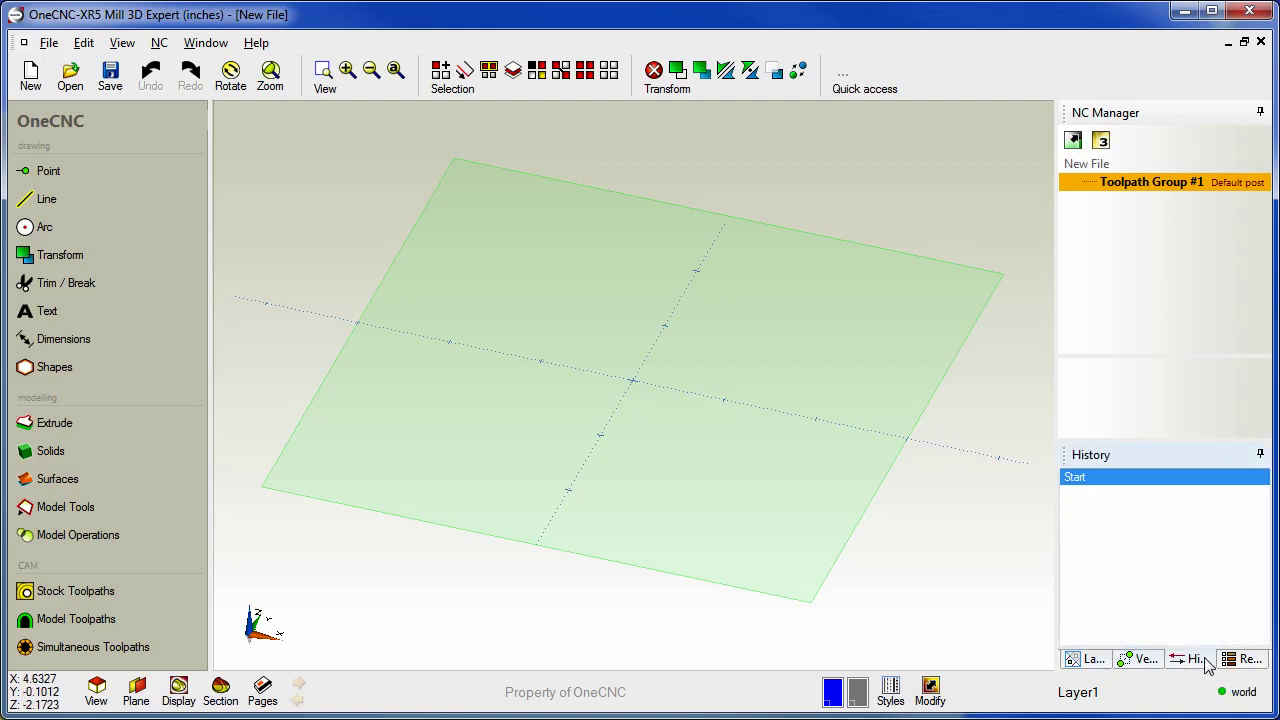
click(1246, 660)
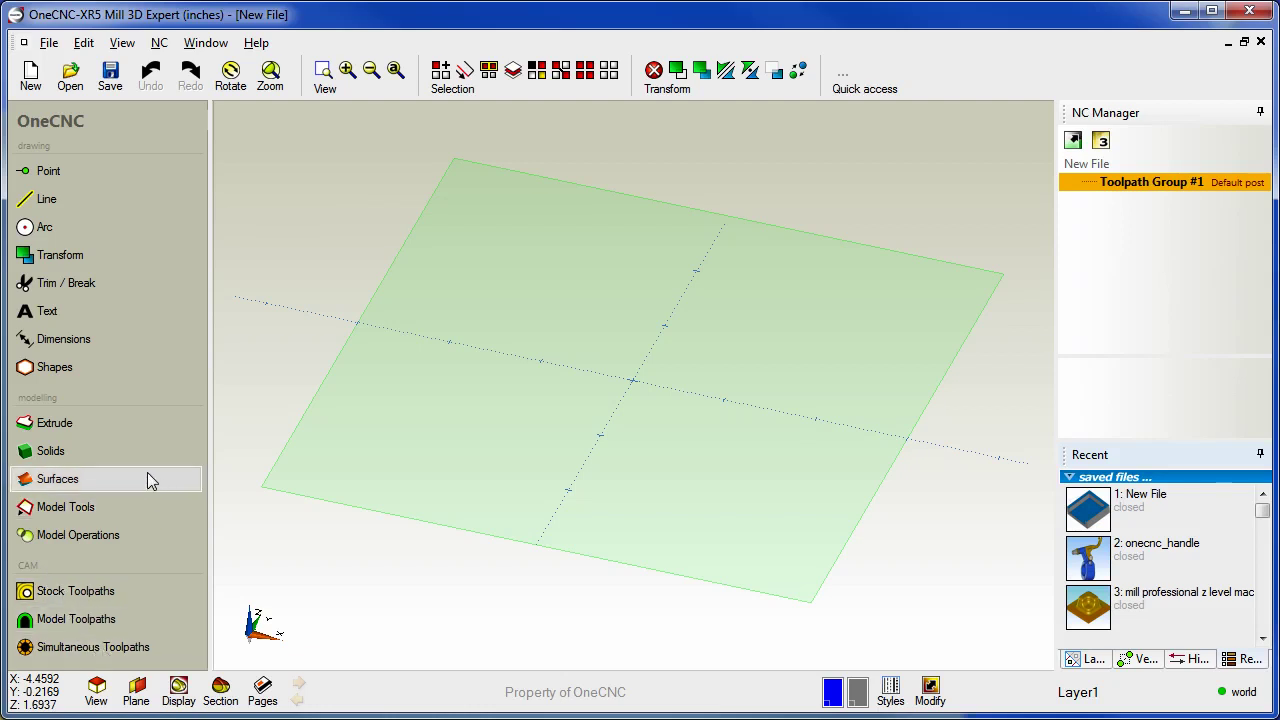
click(92, 594)
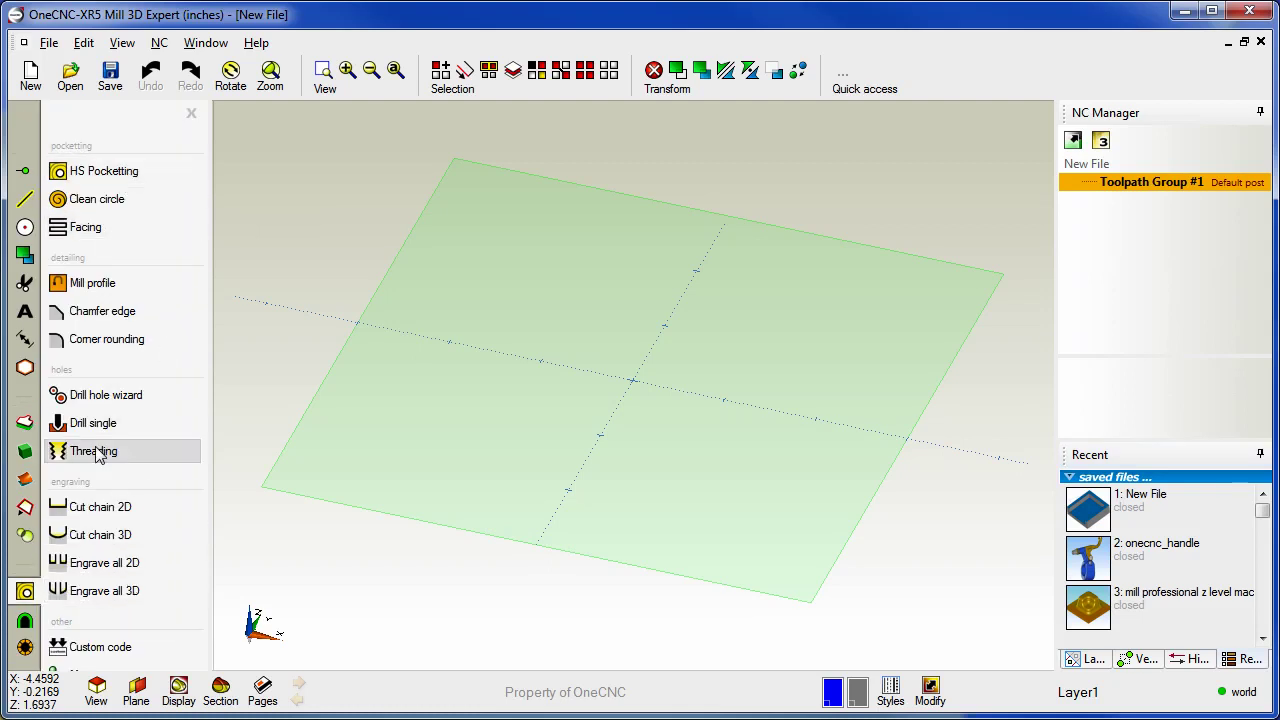
click(82, 233)
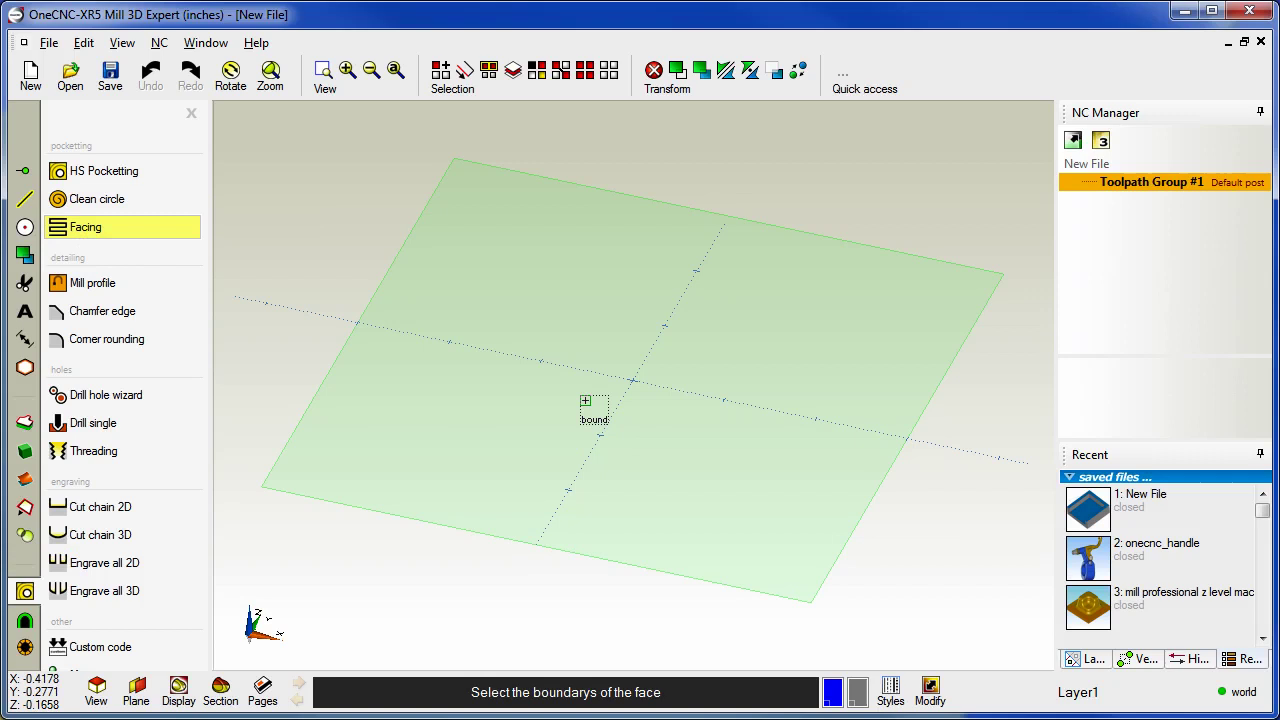
key(Escape)
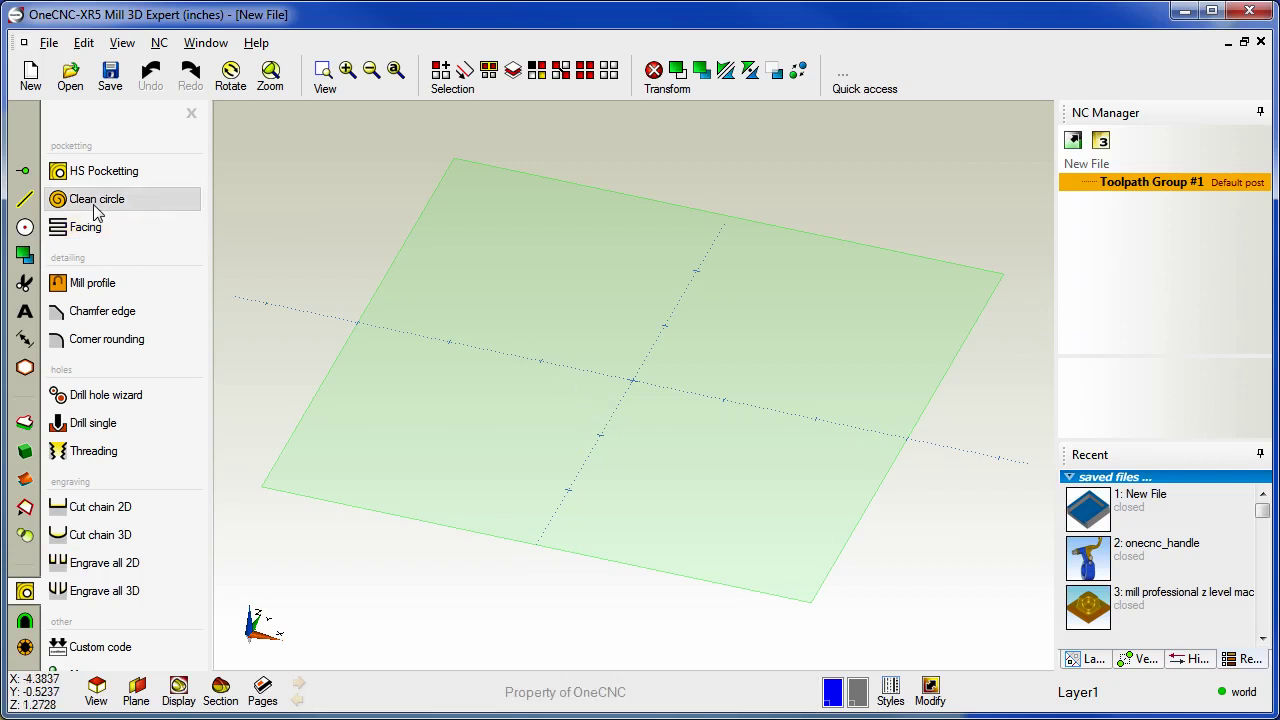
click(25, 199)
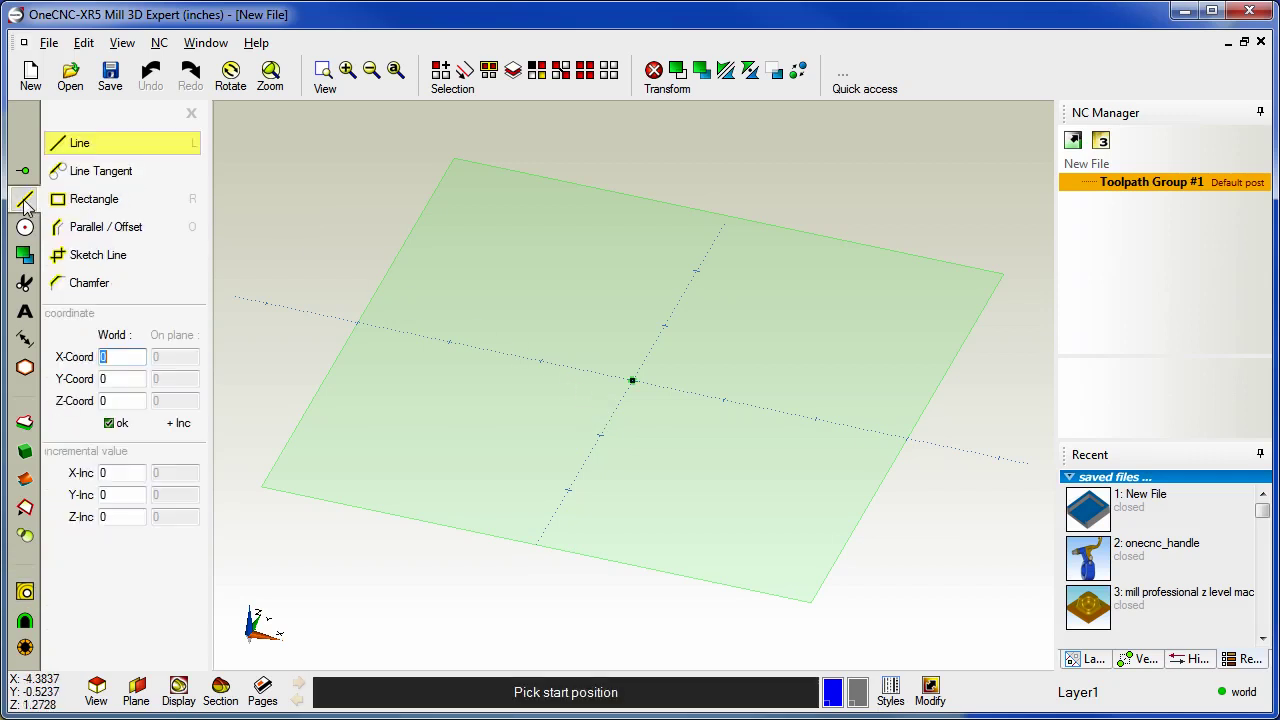
click(192, 117)
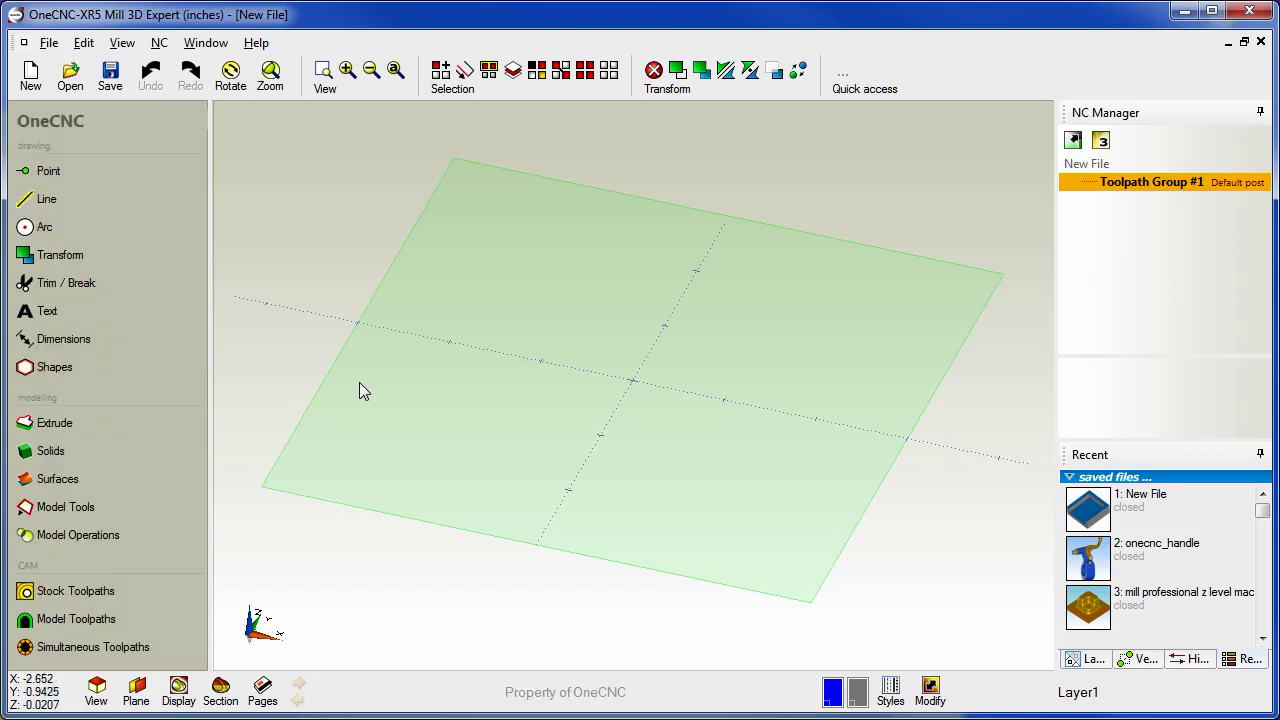
click(57, 201)
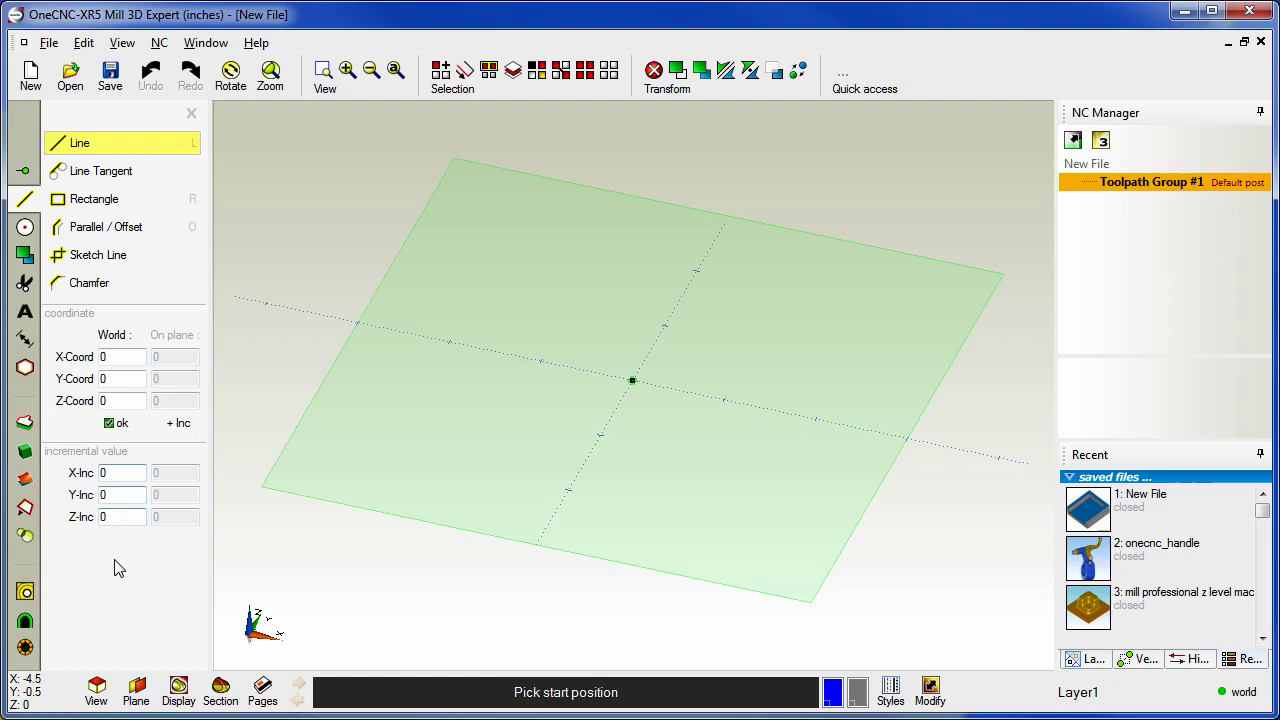
click(191, 114)
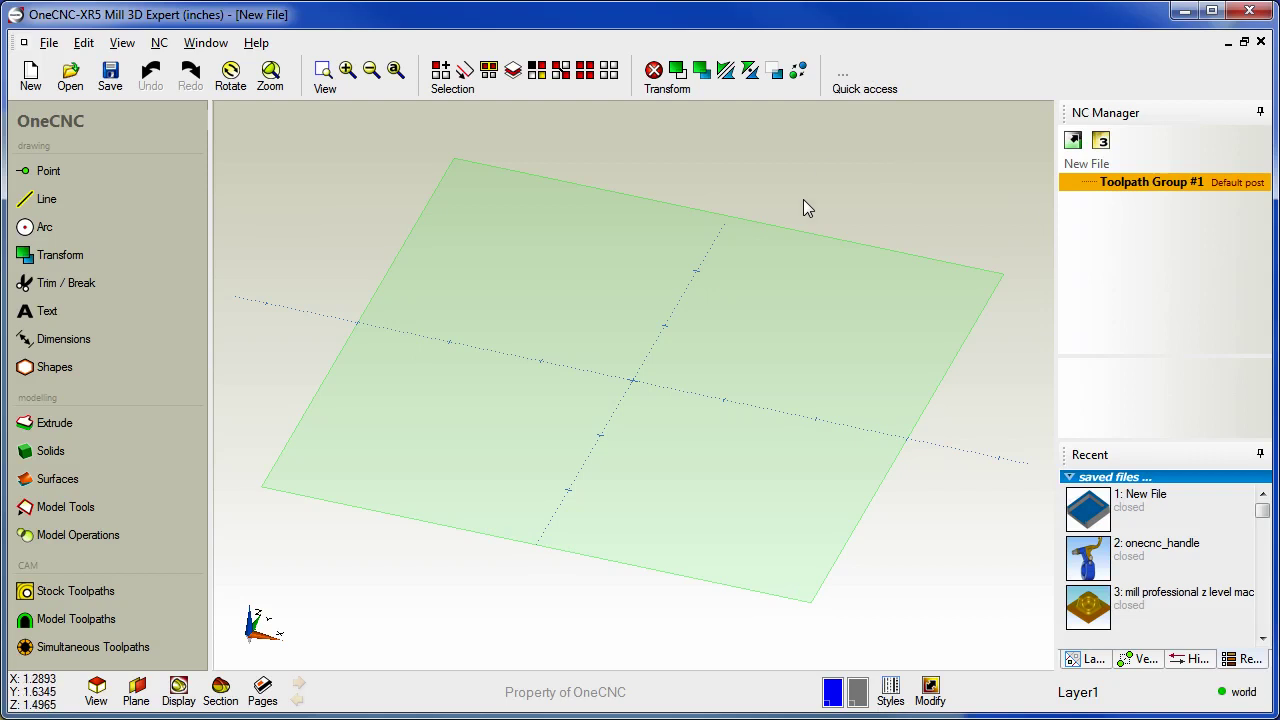
Add the Line, Rectangle and Parallel / Offset commands to Quick access.
click(58, 202)
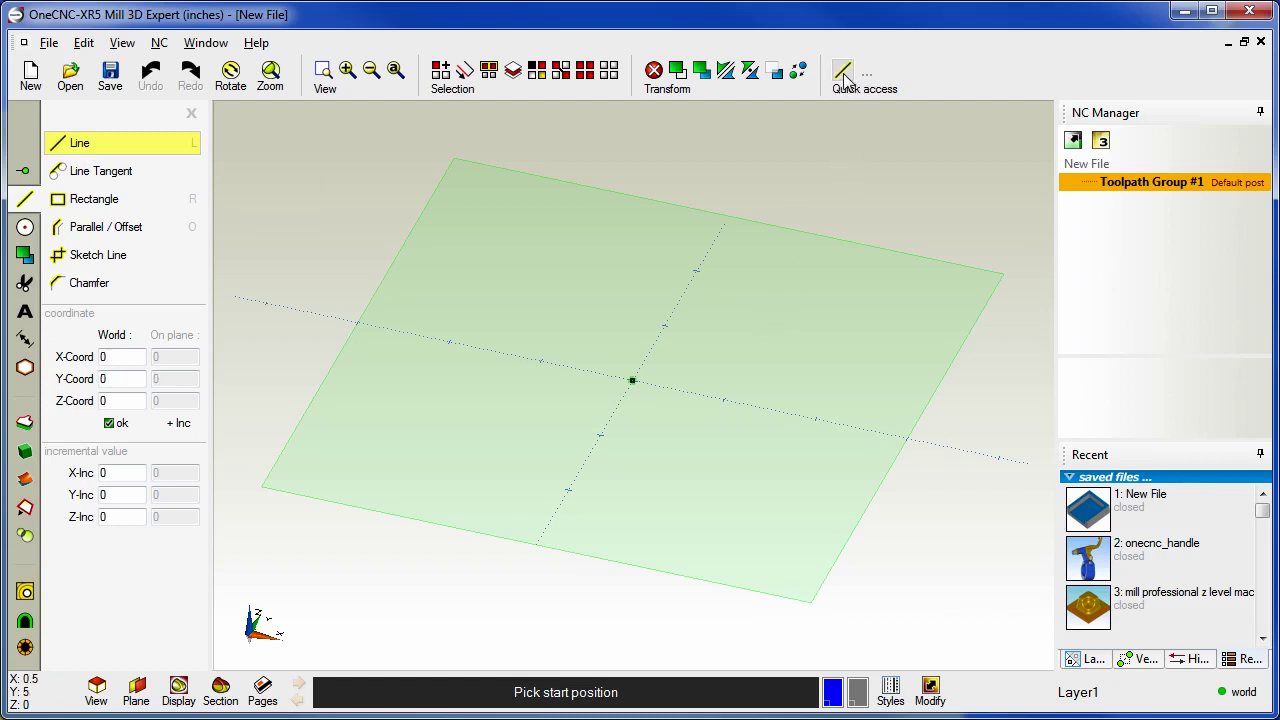
drag(843, 76, 712, 266)
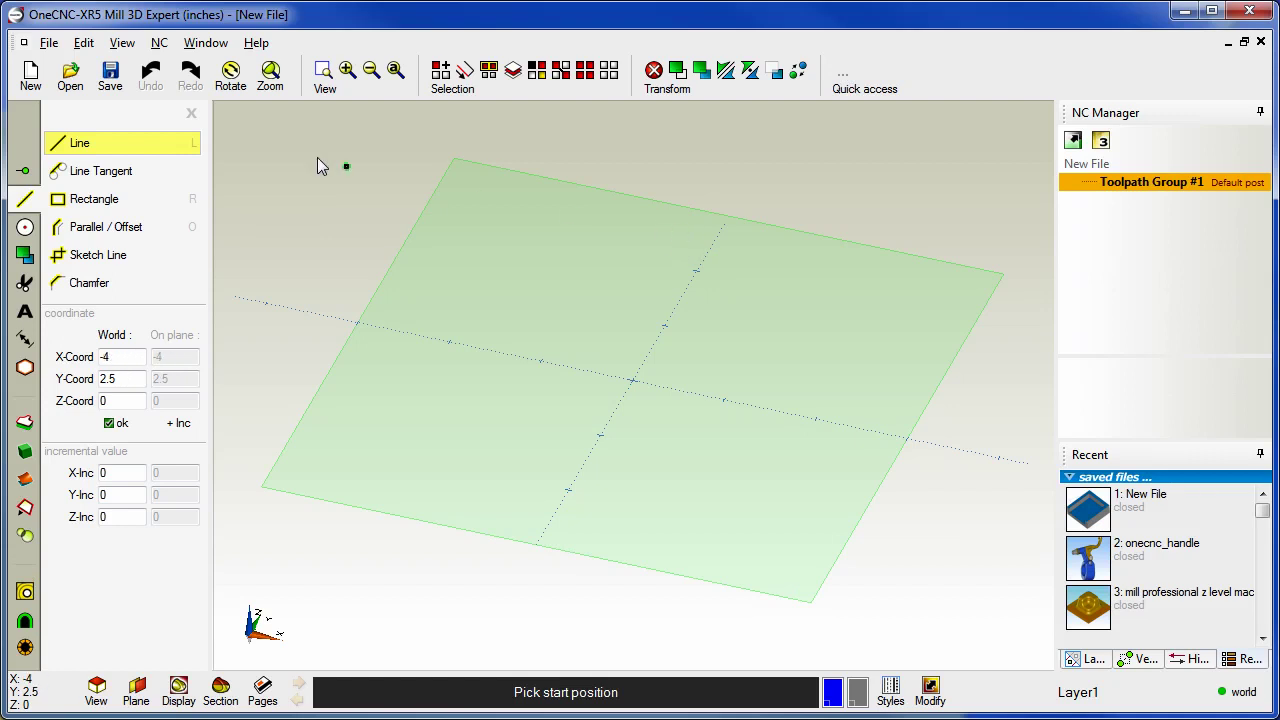
drag(94, 144, 816, 125)
click(90, 142)
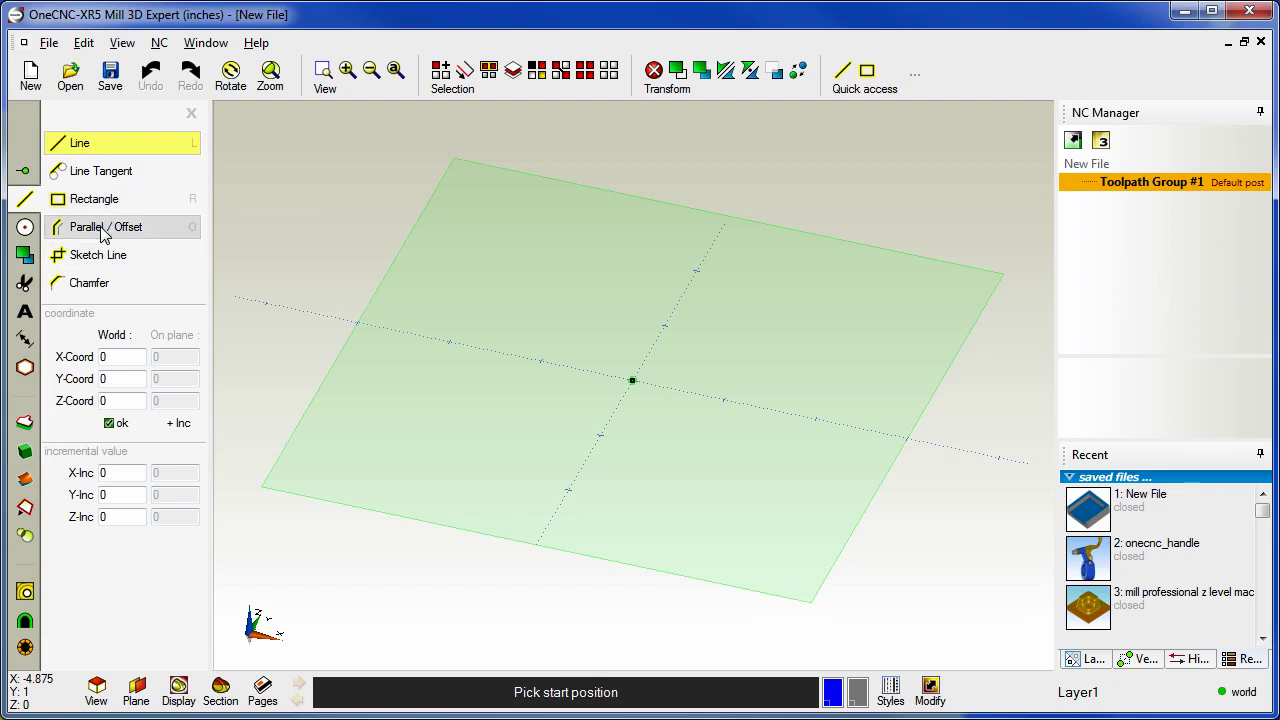
Add Circle, Fillet, Scissors, Trim two, Extrude curves, Extrude cut, HS Pocketting, Mill profile and Drill single to Quick access.
click(25, 227)
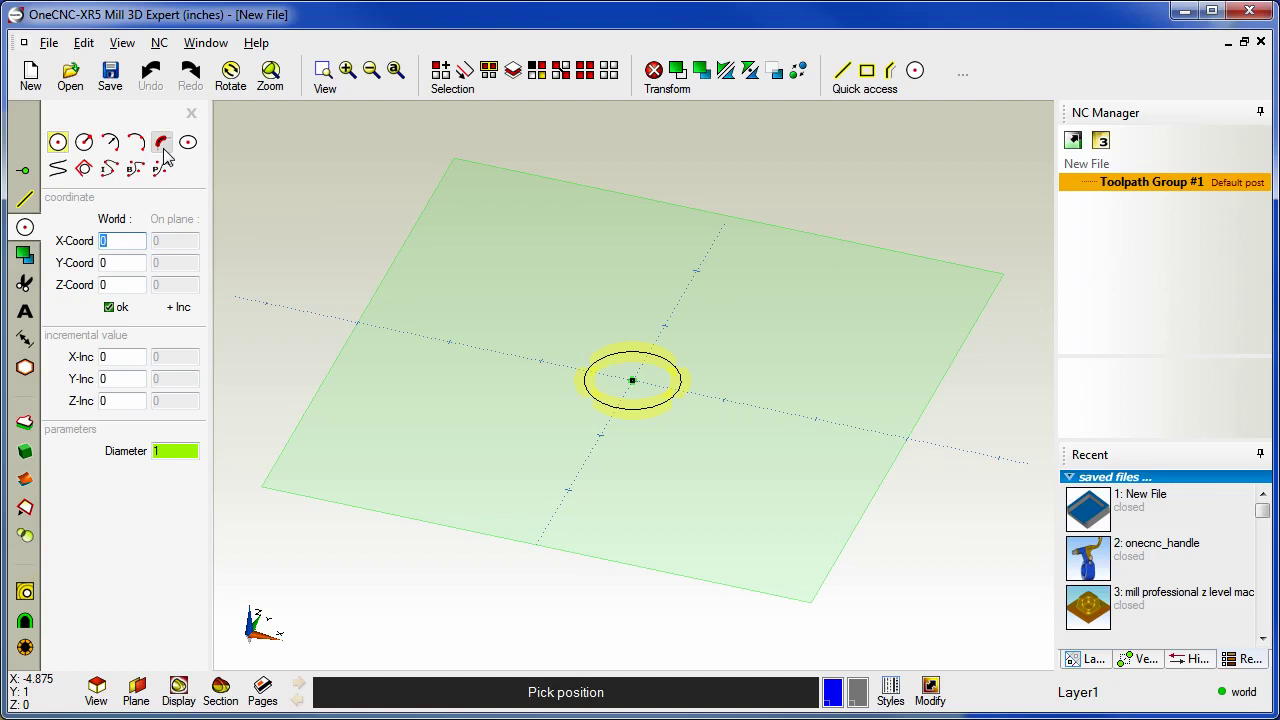
click(25, 283)
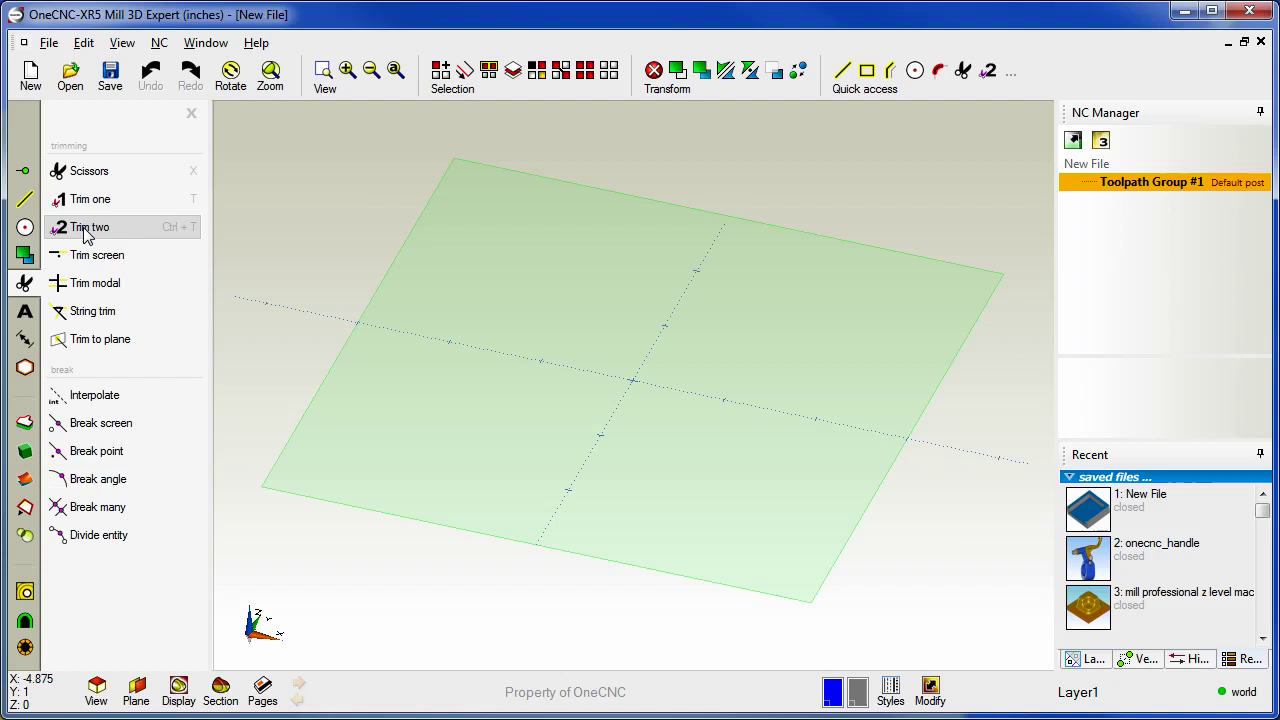
click(25, 422)
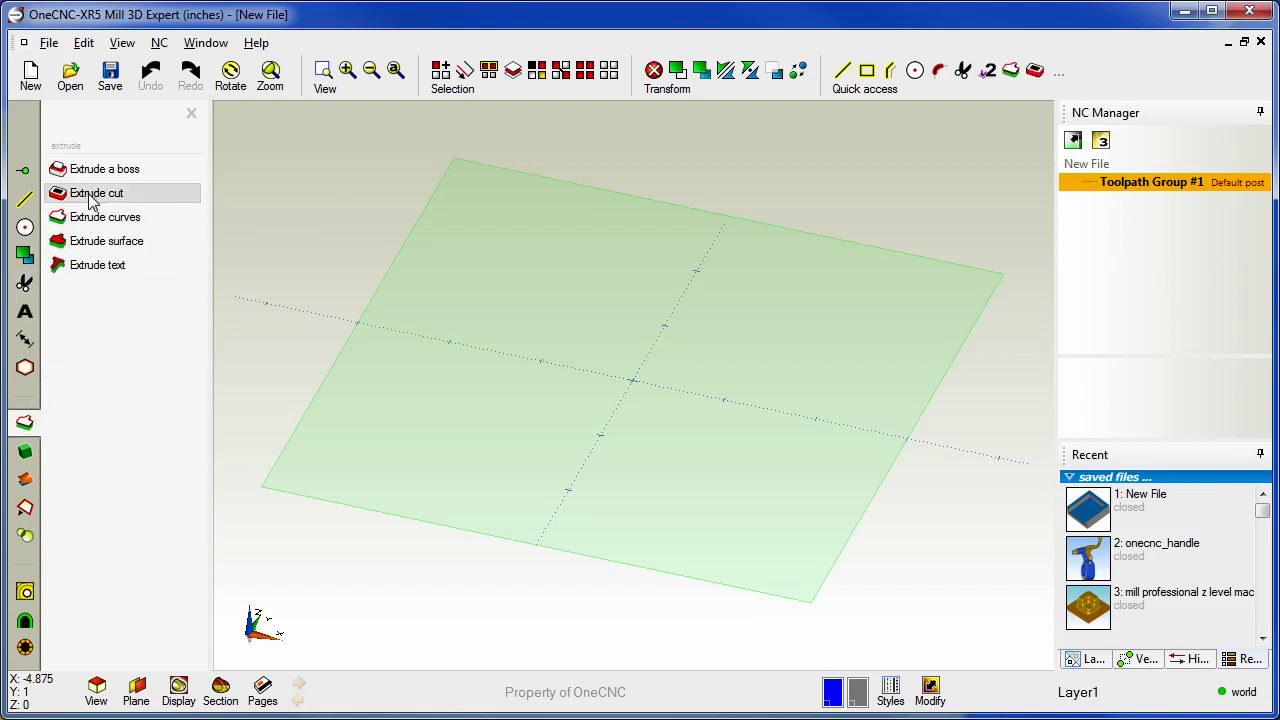
click(25, 591)
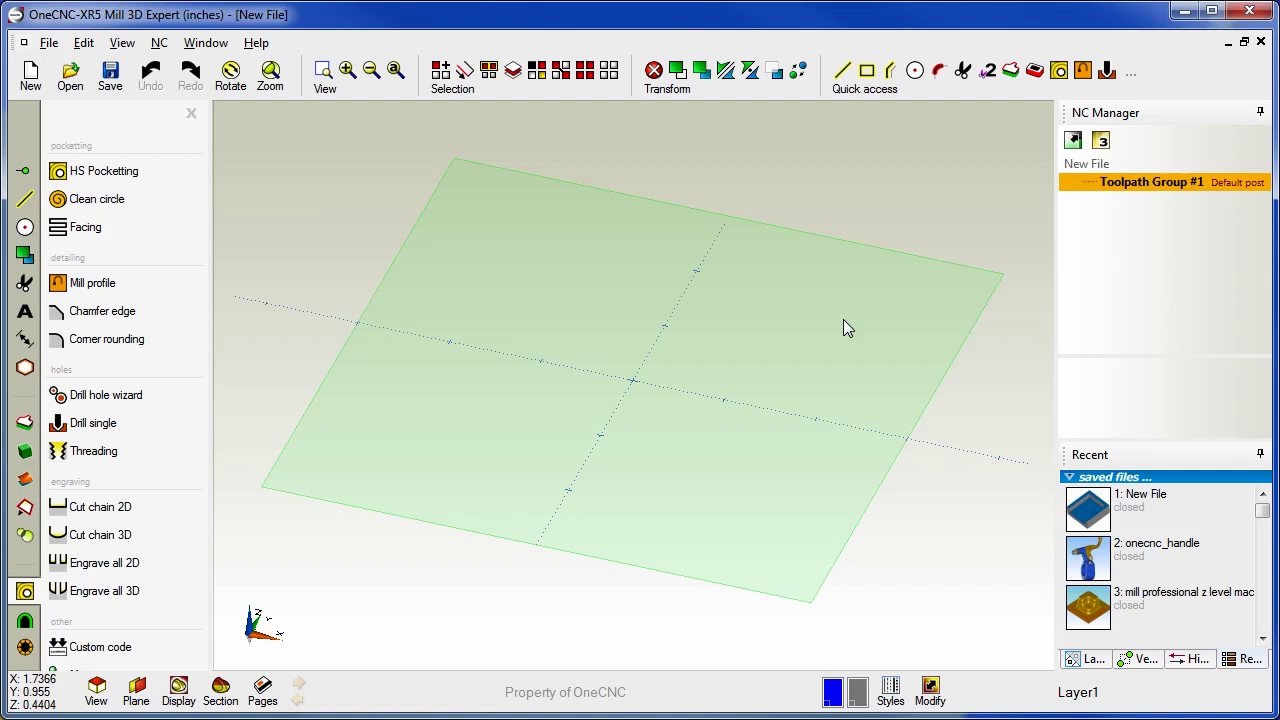
Add the Isometric and Cad View commands to Quick access and close the view selection.
click(96, 686)
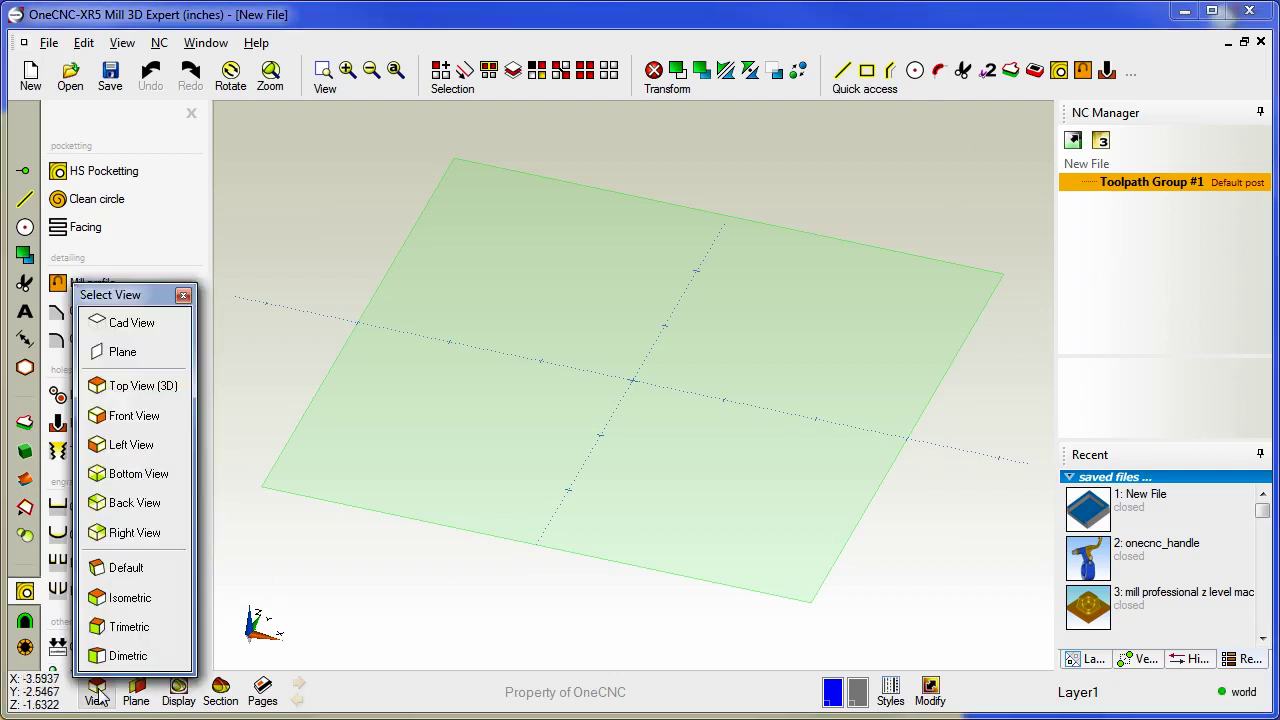
drag(122, 302, 266, 117)
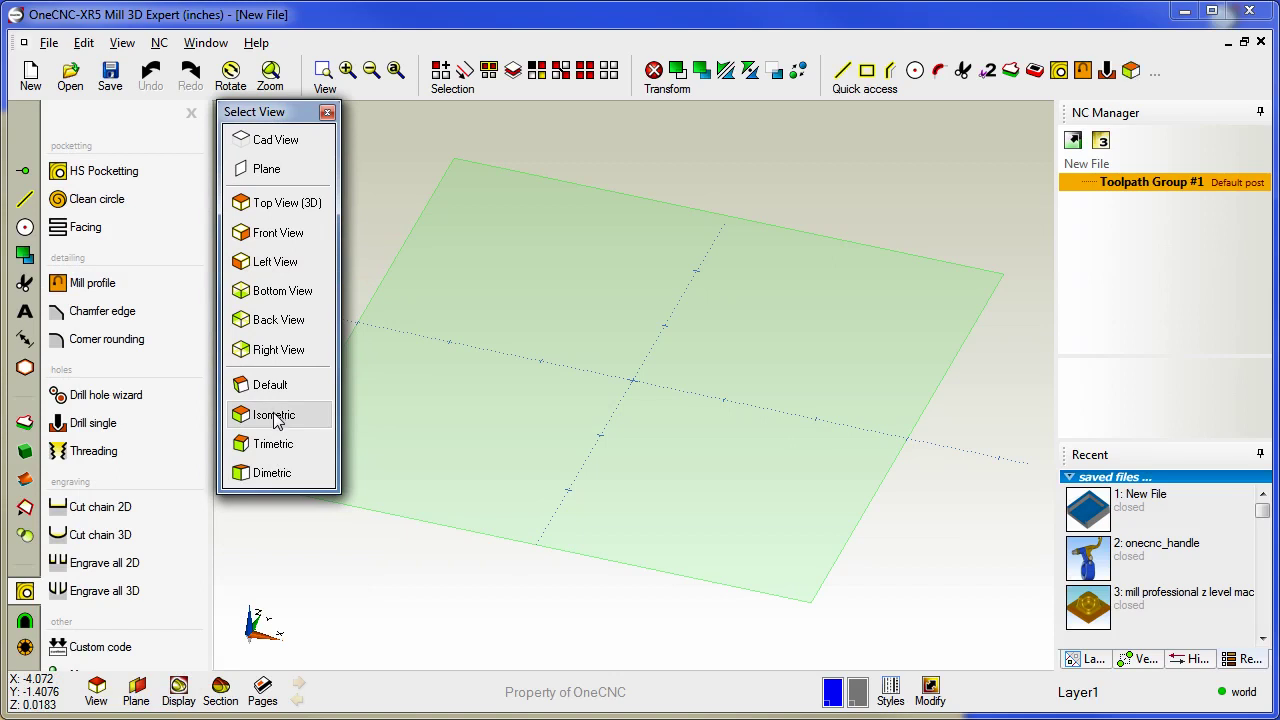
click(278, 145)
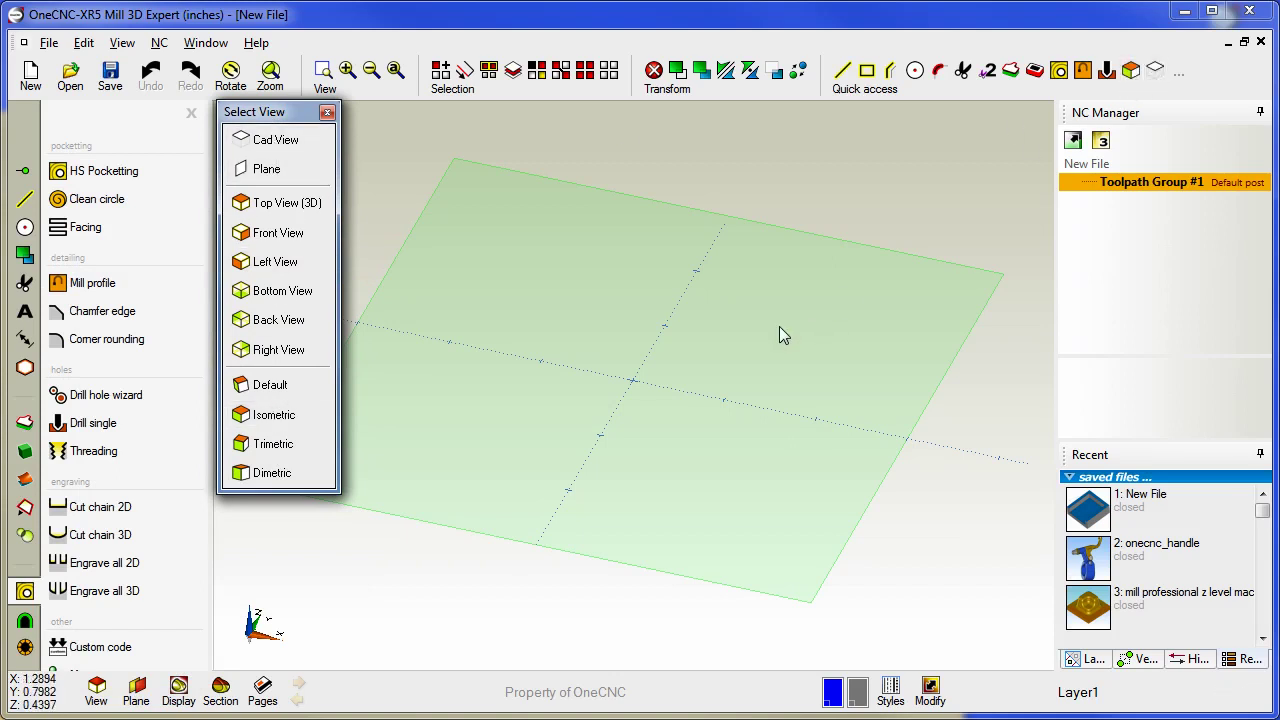
click(327, 113)
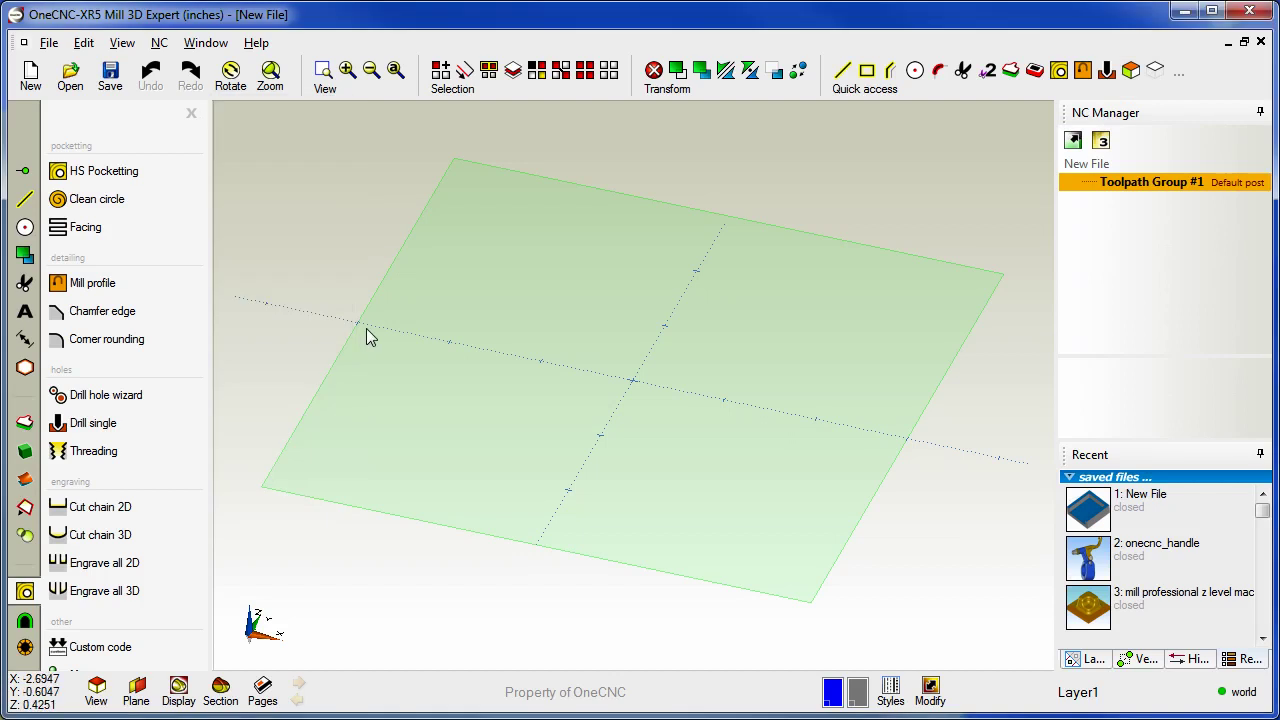
Add the Verify single command to Quick access and take the two extra verify commands off it again.
click(1145, 659)
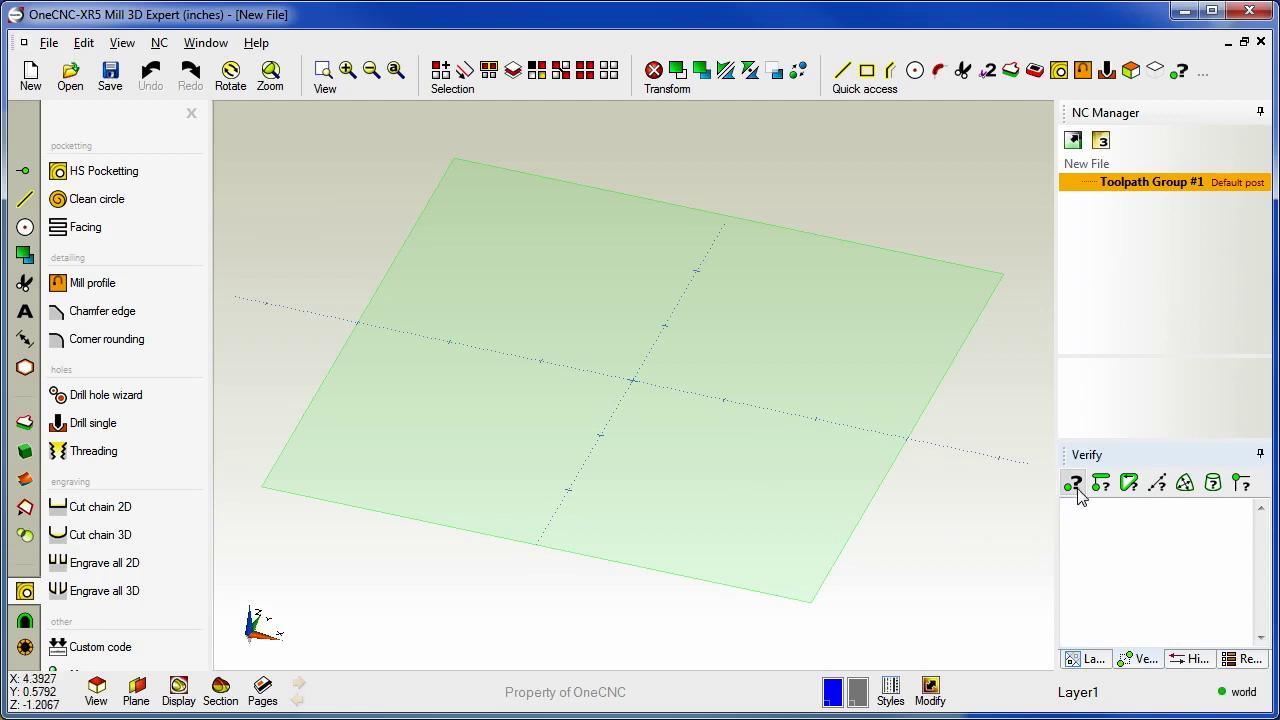
click(1128, 484)
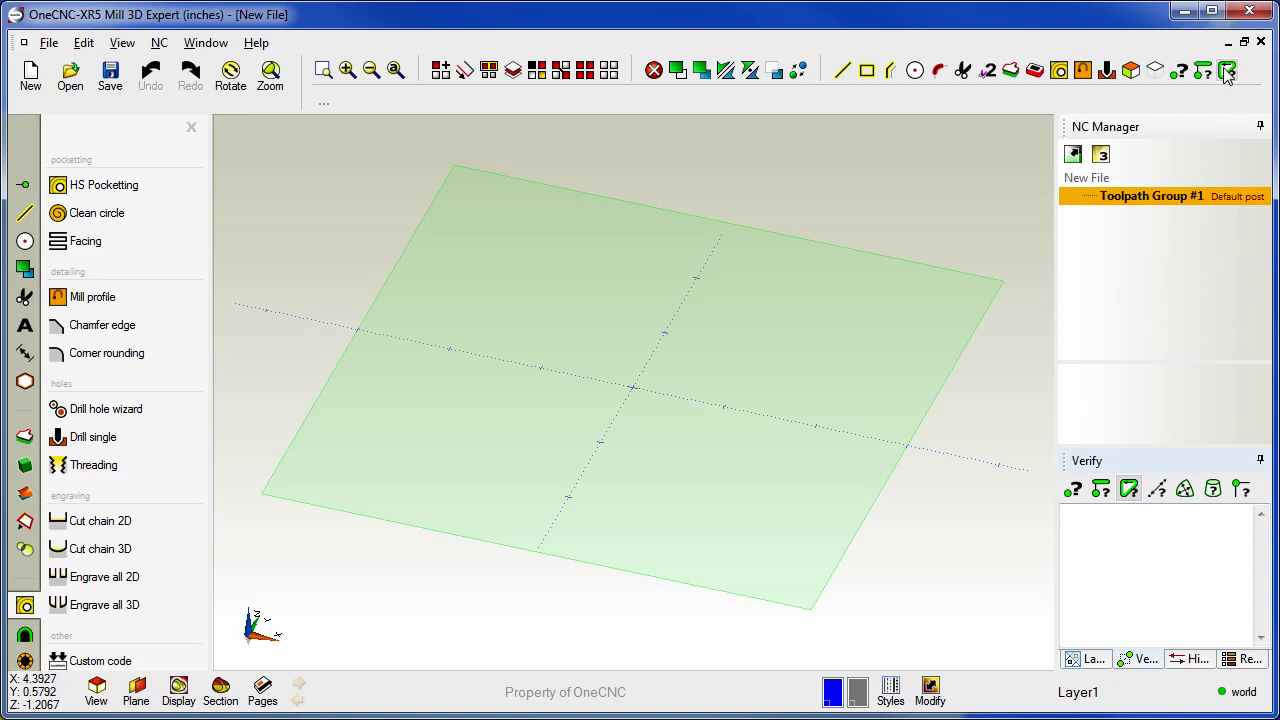
click(1226, 73)
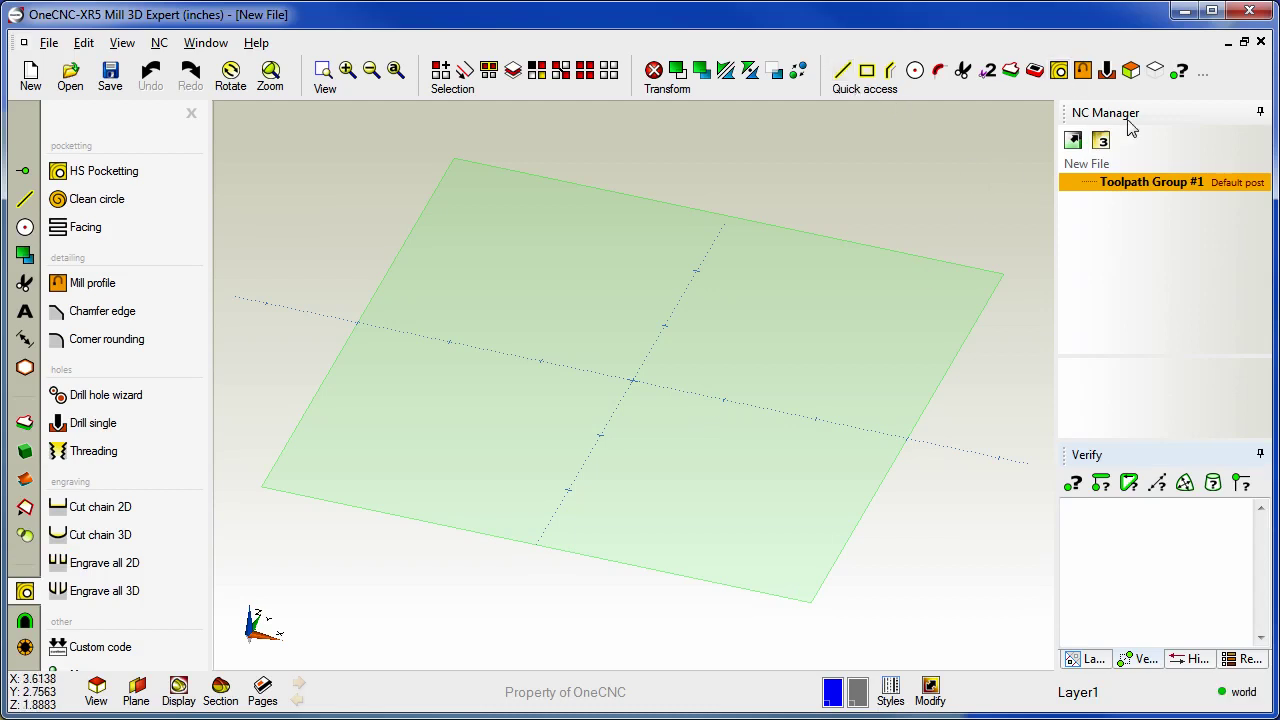
Move the Scissors command to the end of the Quick access command order, after Verify single.
click(1205, 83)
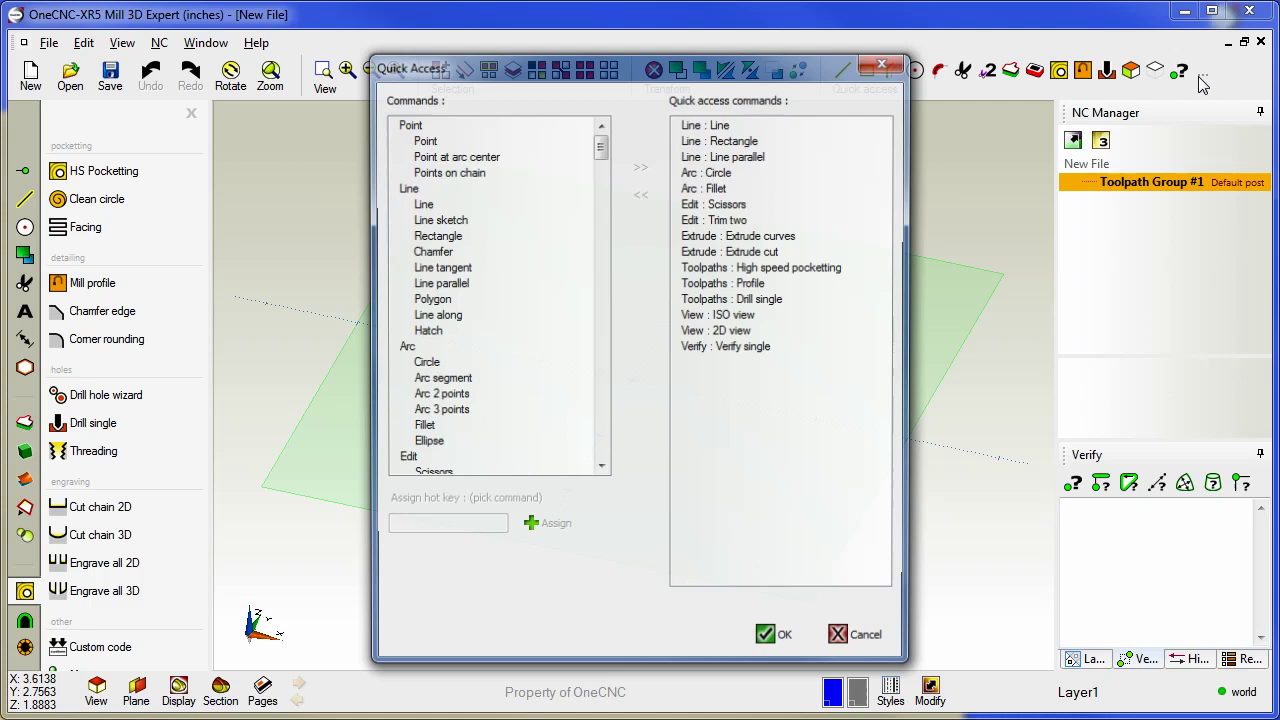
drag(720, 62, 563, 71)
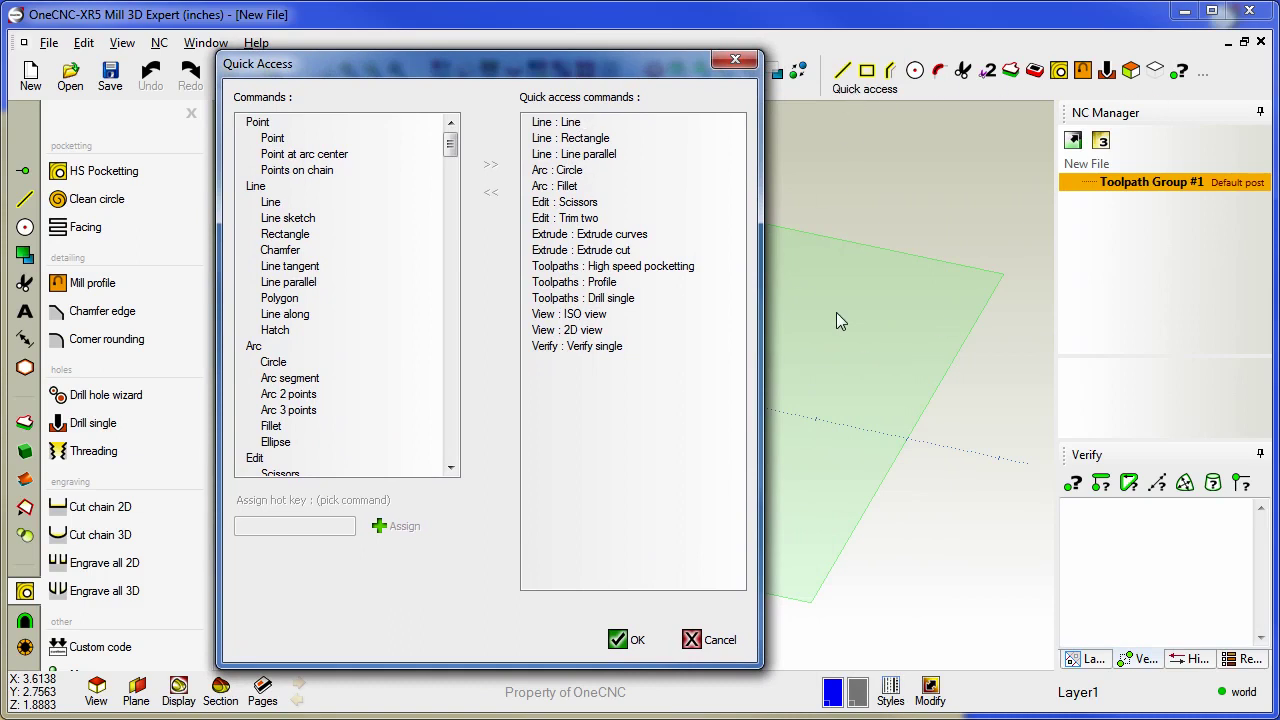
click(577, 205)
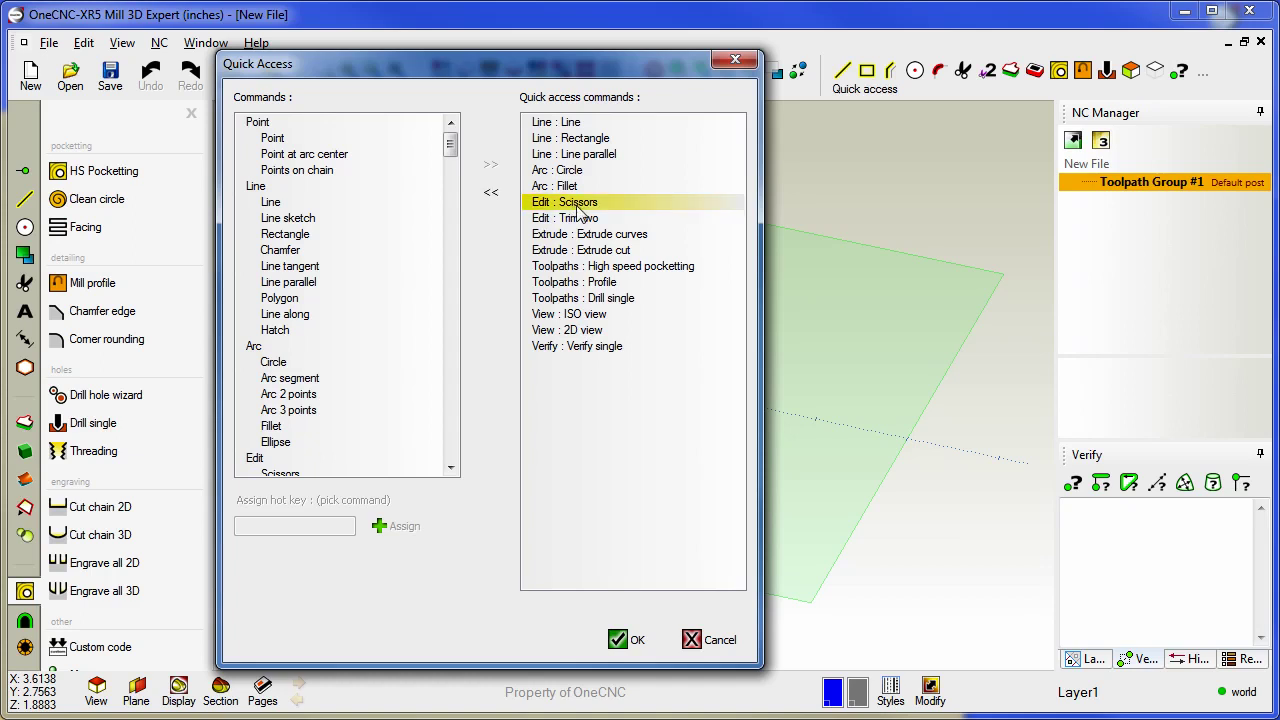
drag(582, 207, 588, 368)
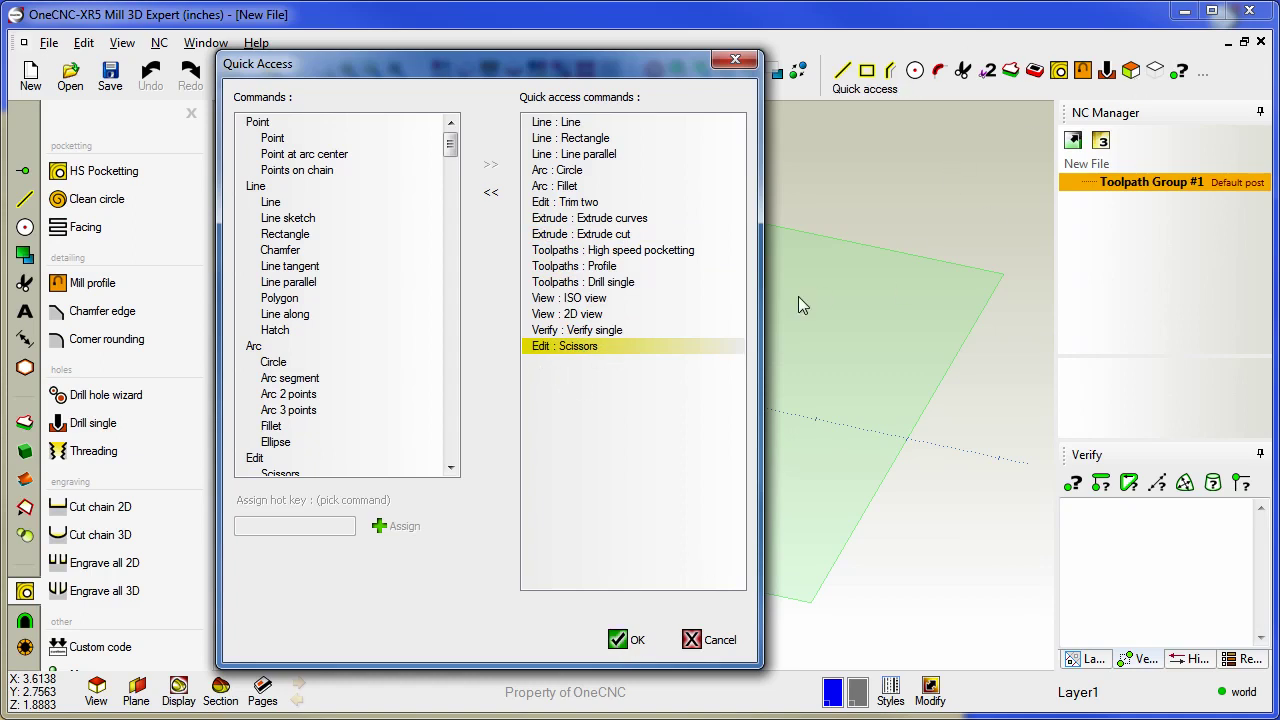
click(629, 638)
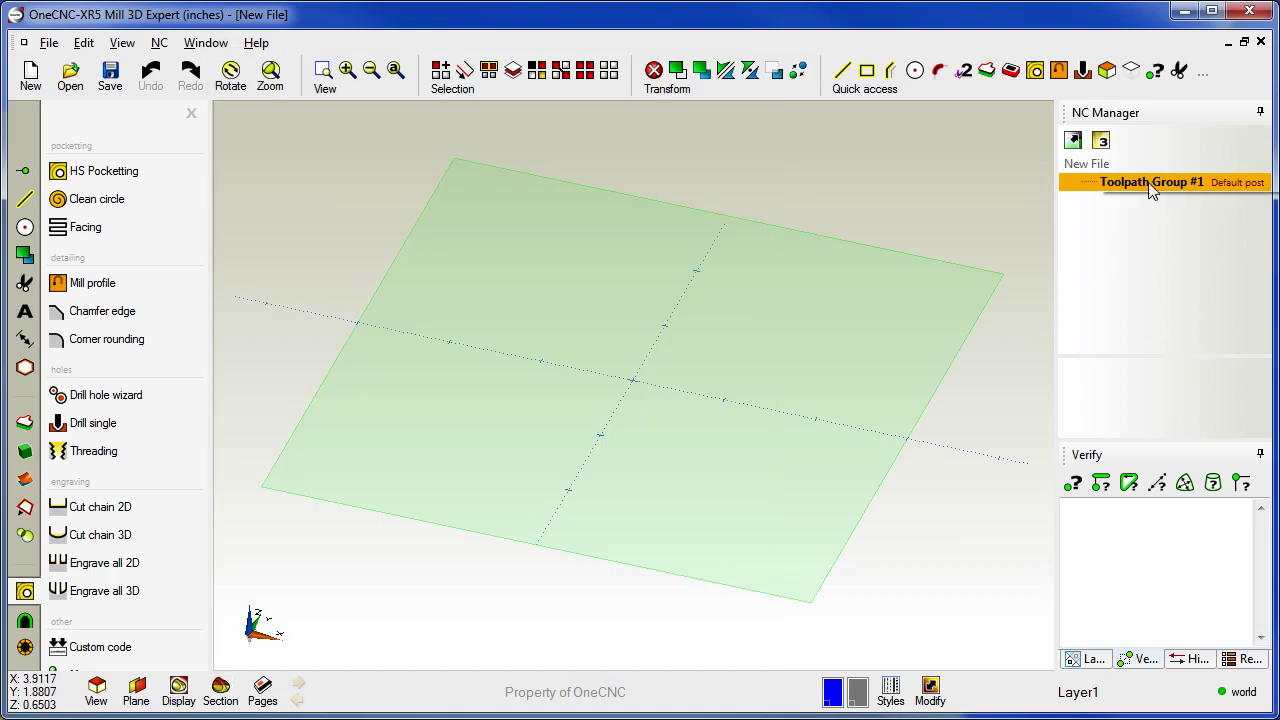
Move the Scissors command back between Fillet and Trim two in the Quick access command order.
click(1201, 74)
click(728, 350)
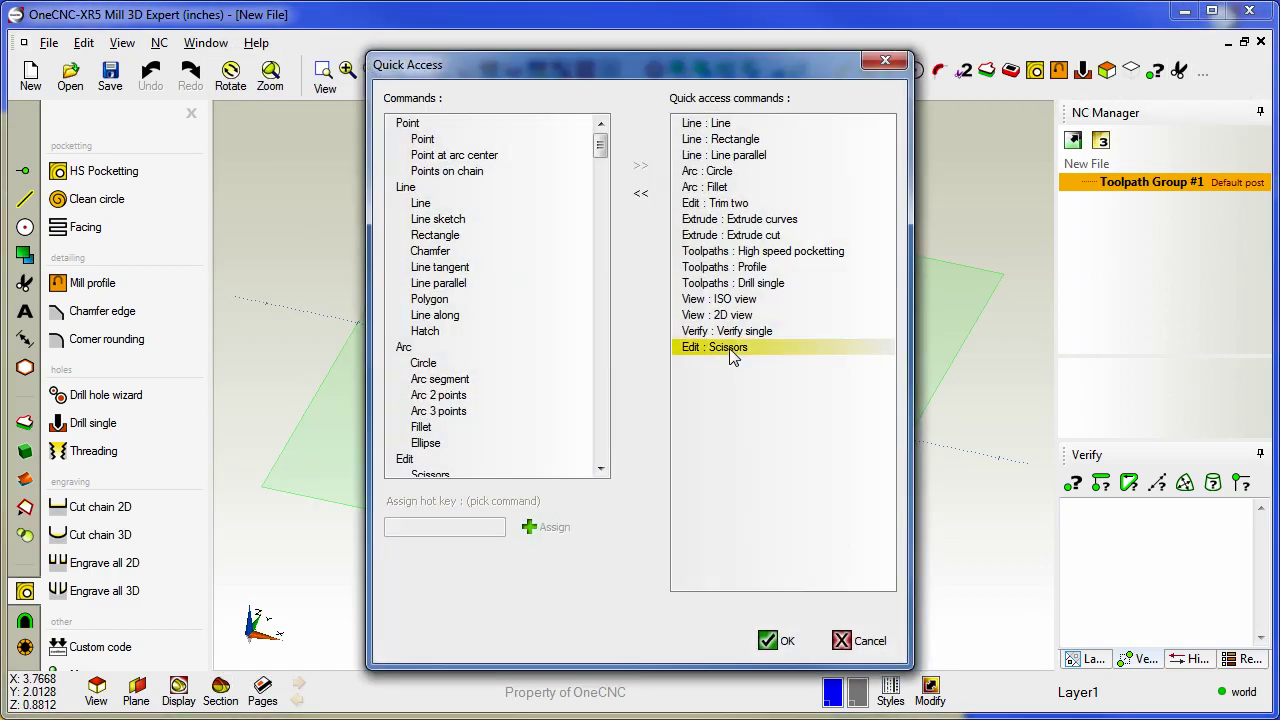
drag(730, 357, 748, 203)
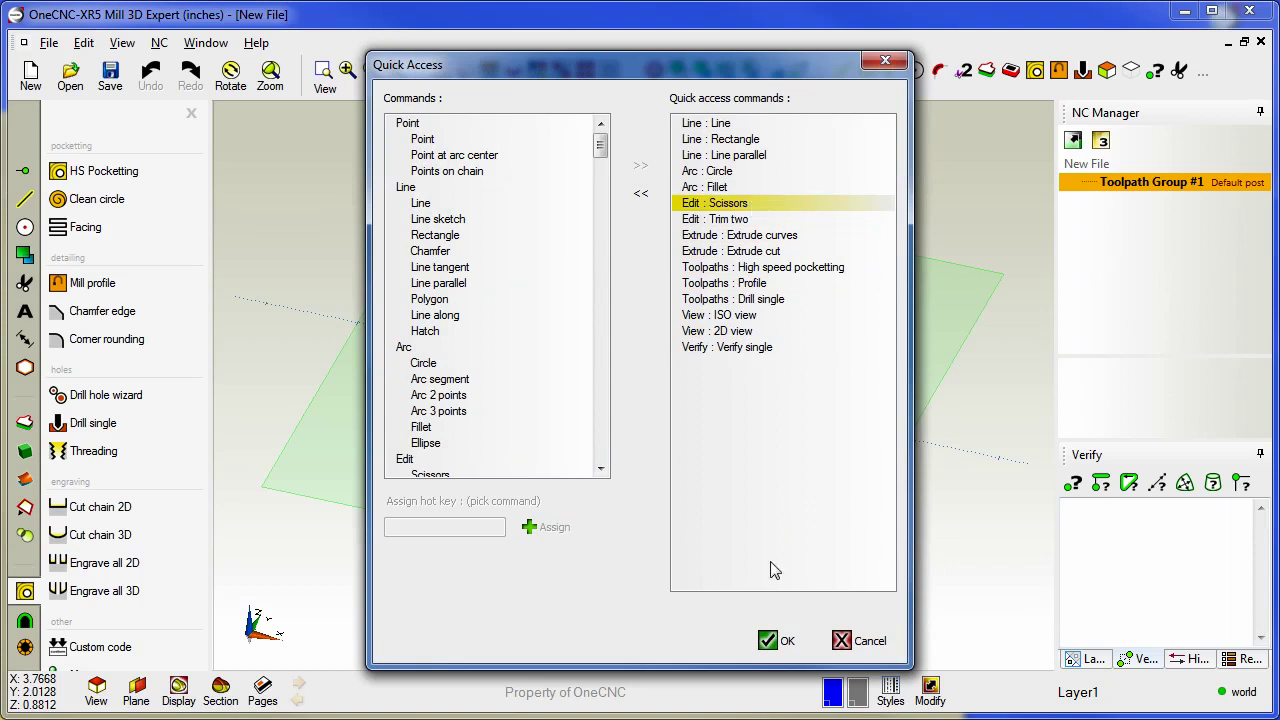
click(770, 641)
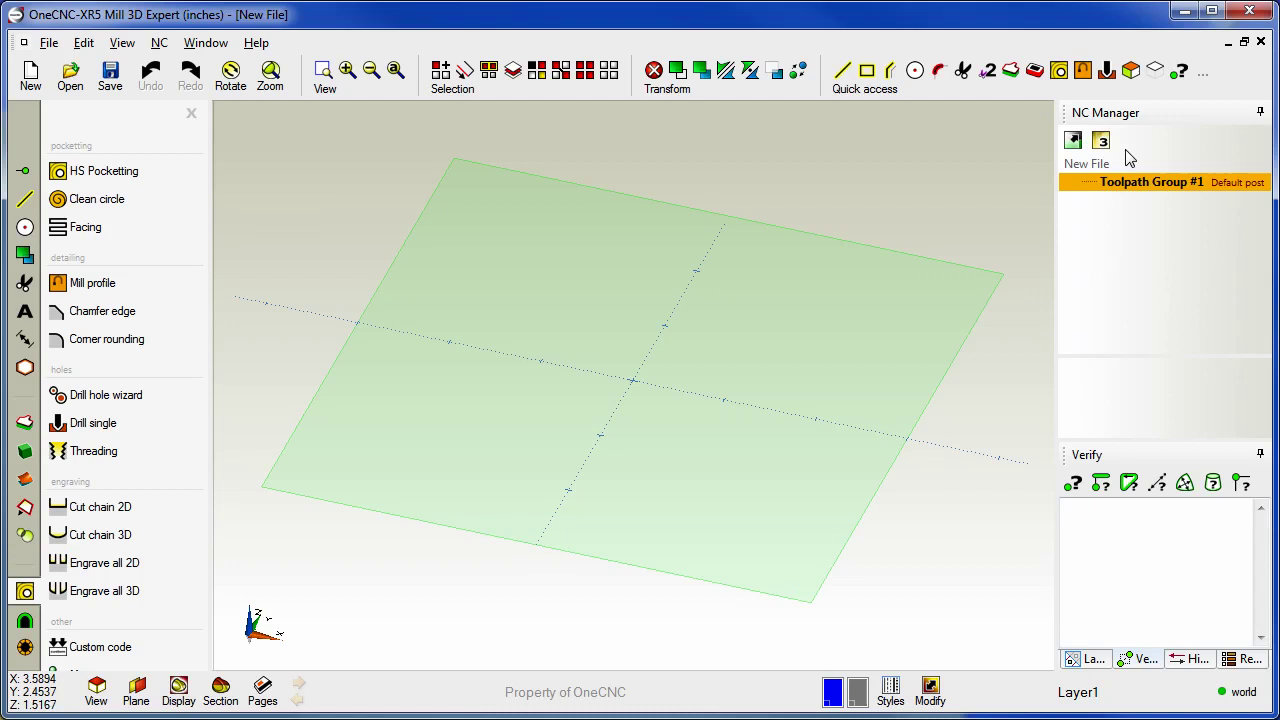
Try to add the Redo command from the Modify group to Quick access after Verify single.
click(1203, 72)
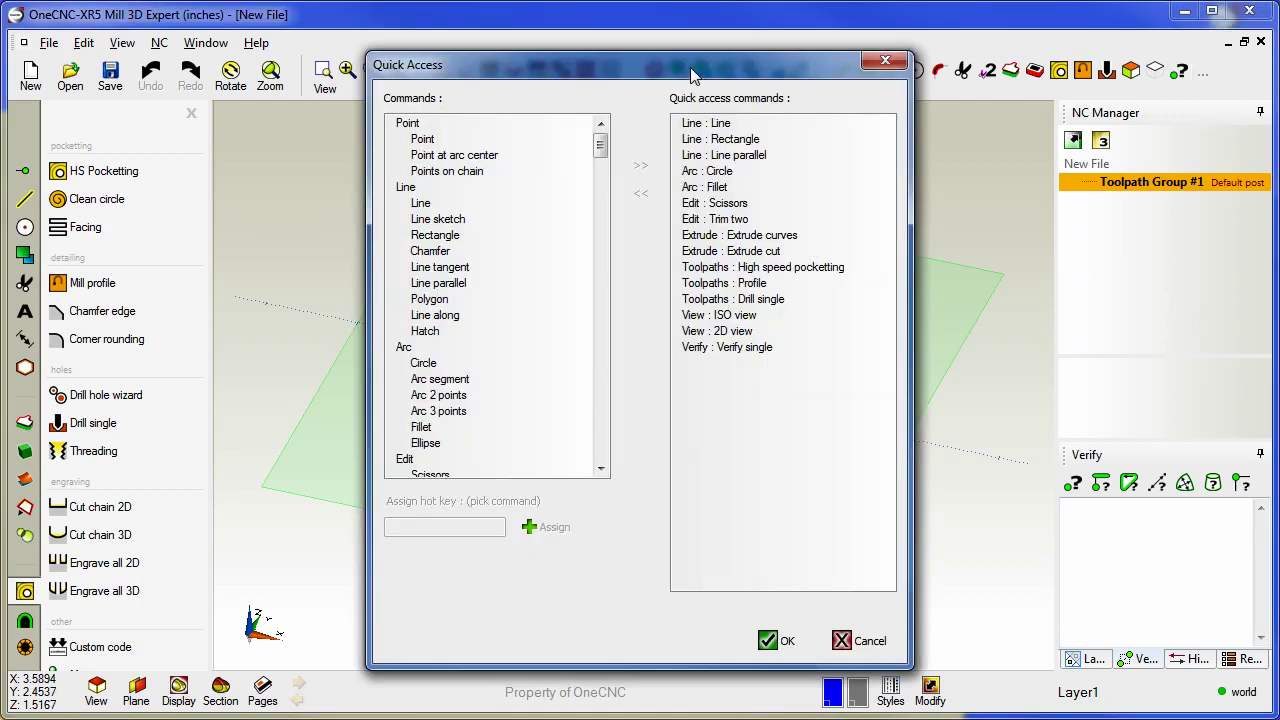
drag(691, 77, 539, 76)
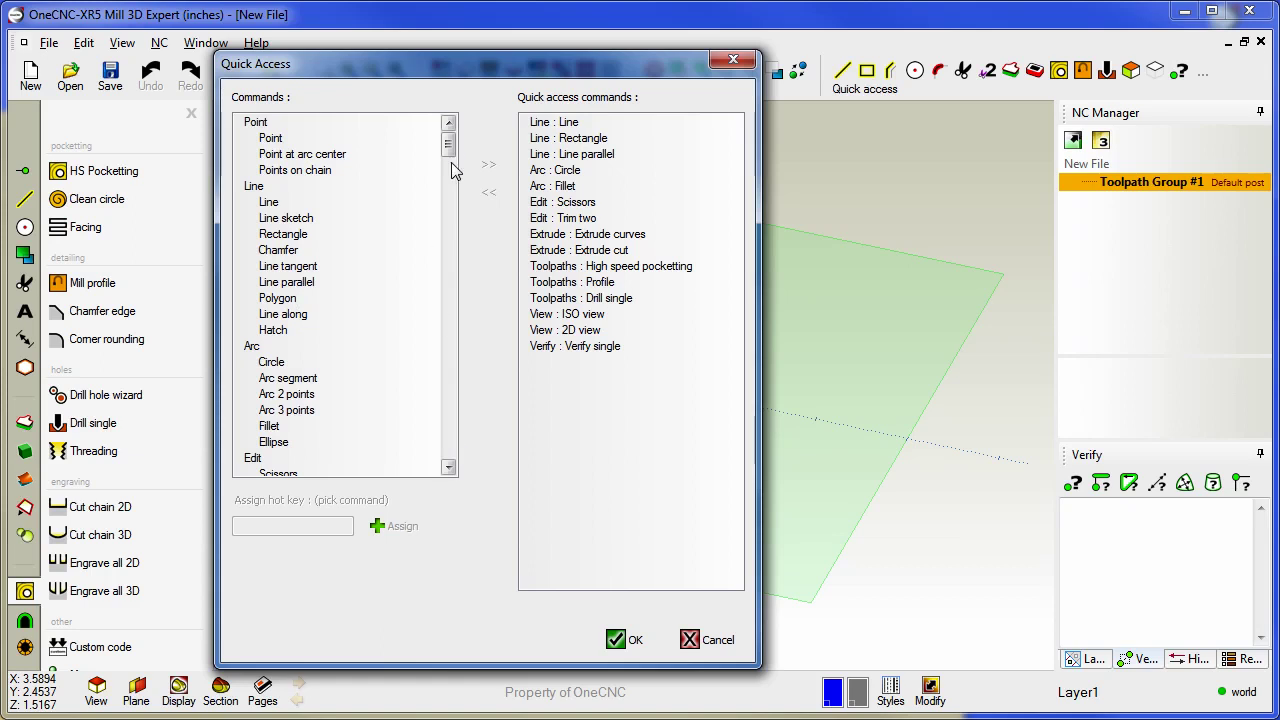
drag(452, 150, 449, 191)
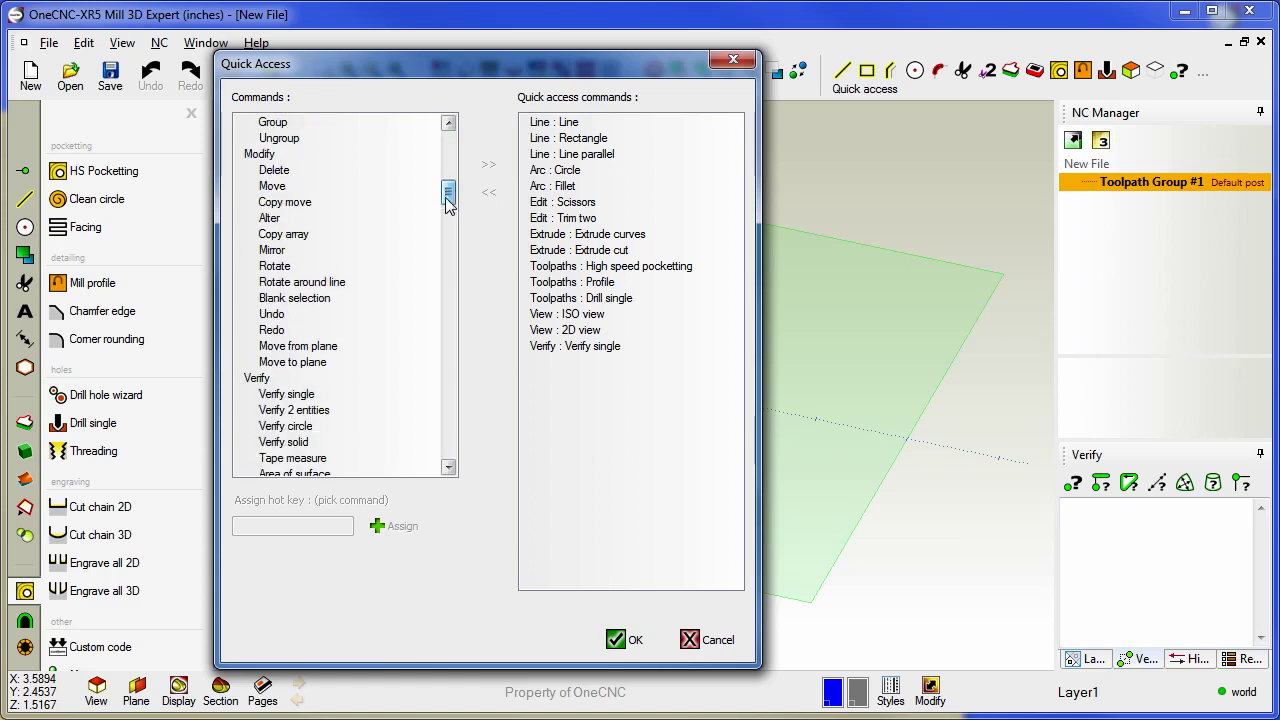
click(278, 332)
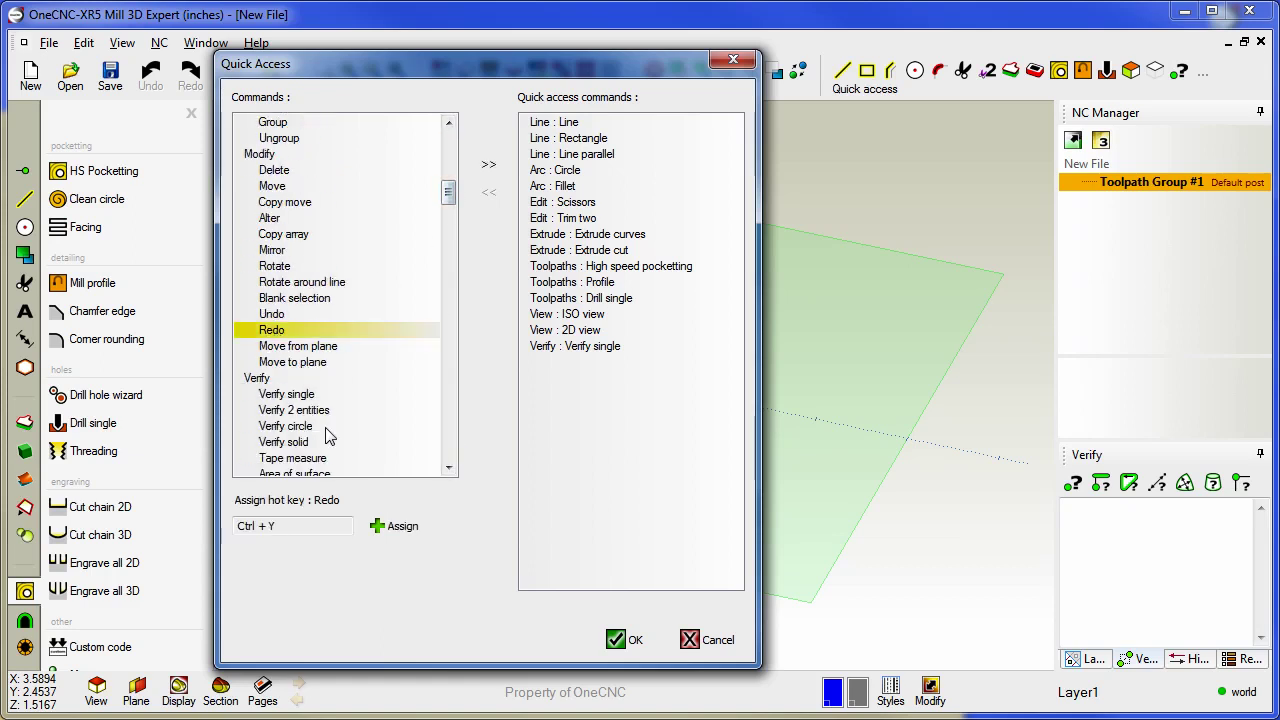
click(490, 166)
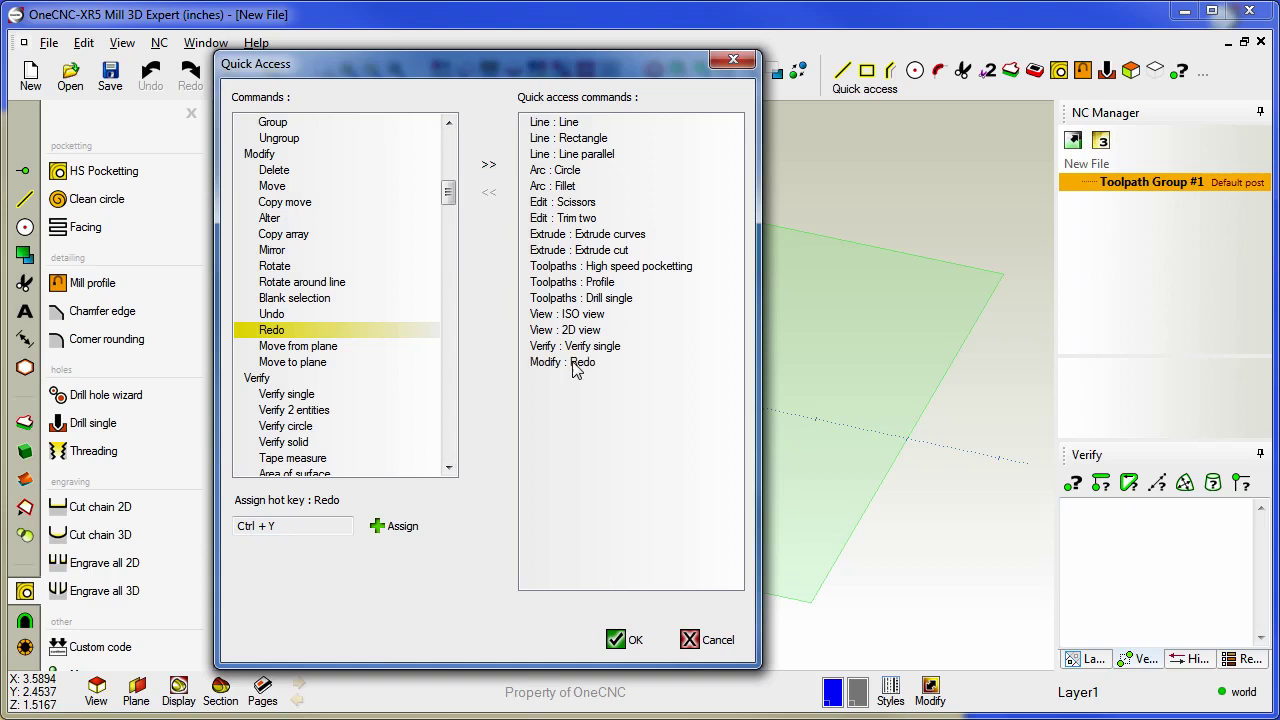
click(628, 638)
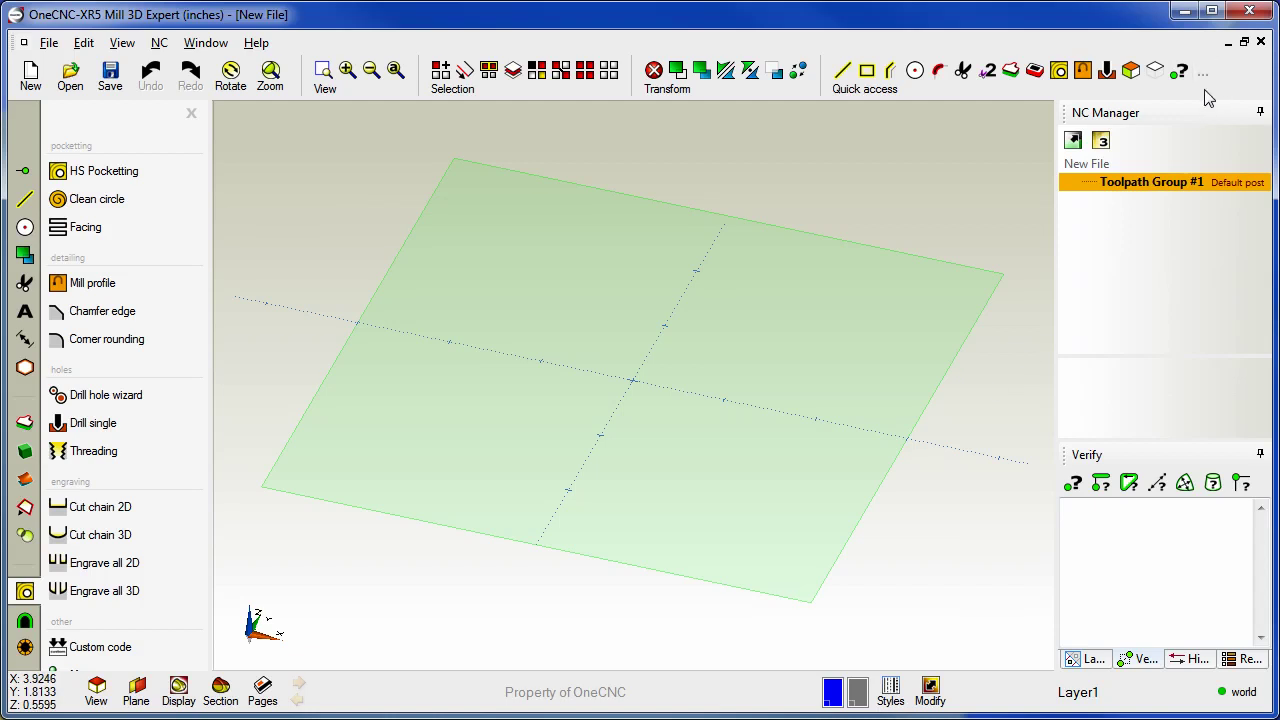
Take the Trim two command off the Quick access commands and discard the change.
click(1224, 76)
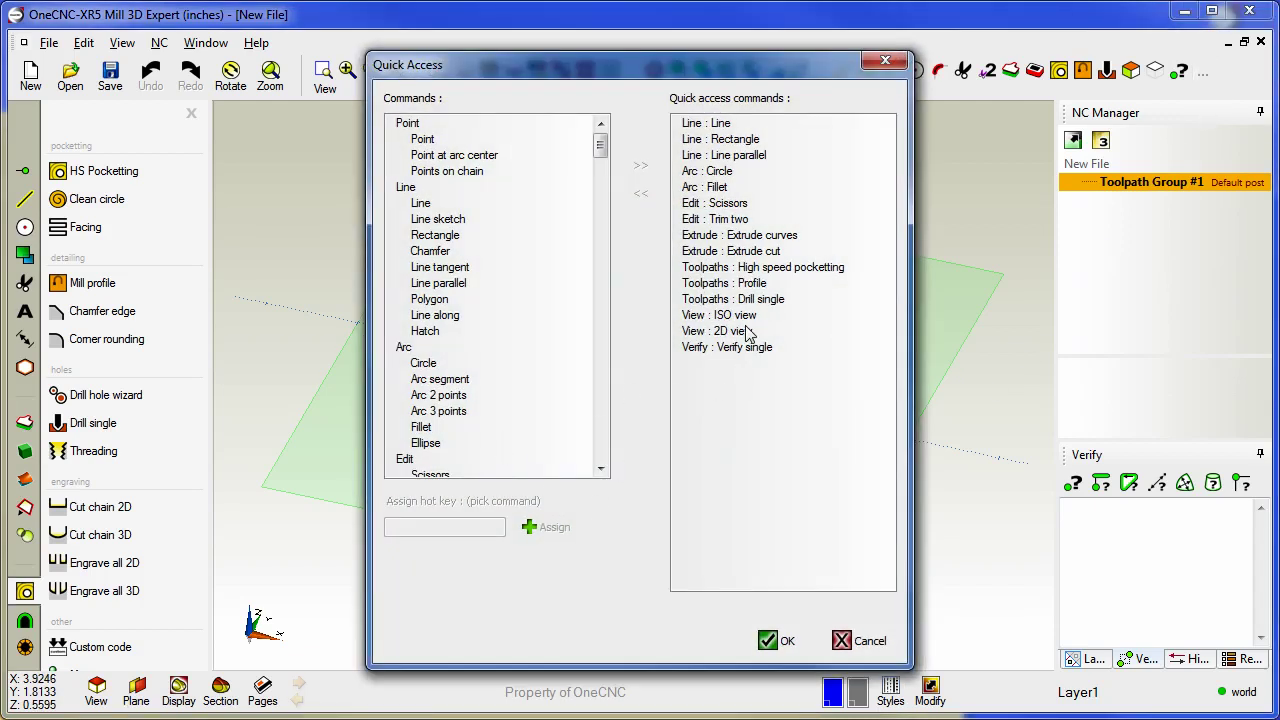
click(731, 222)
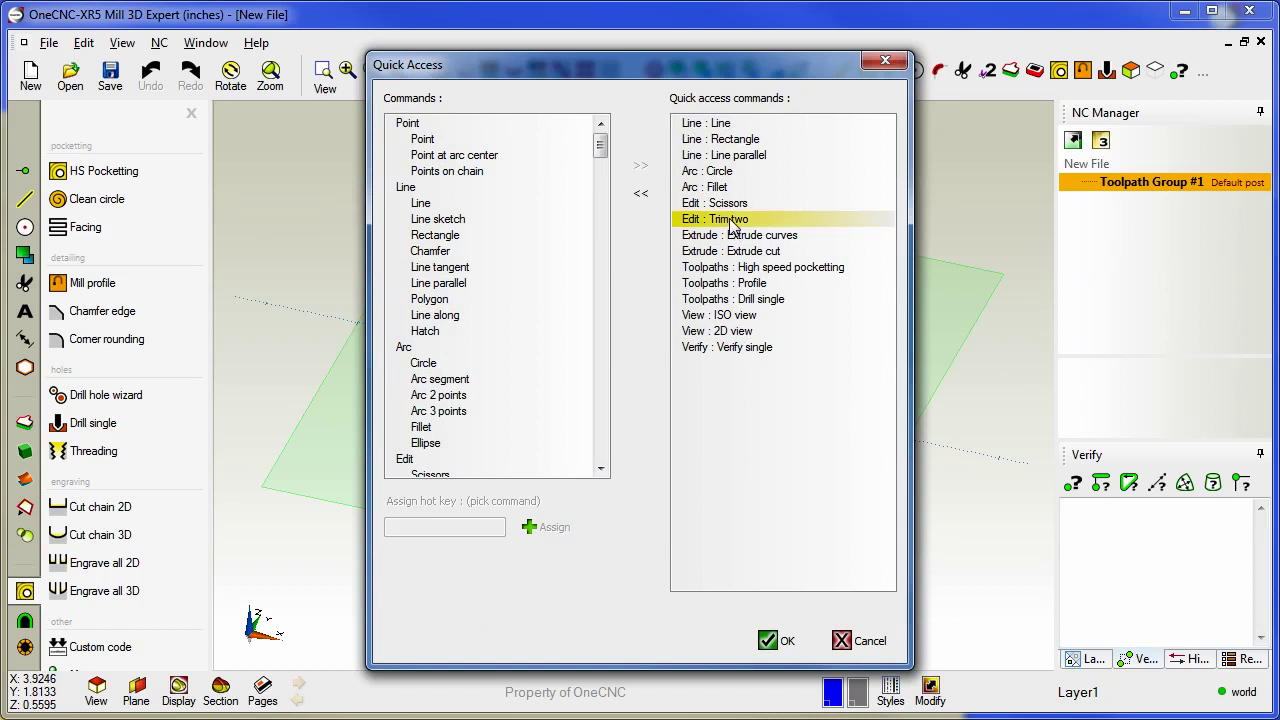
click(641, 194)
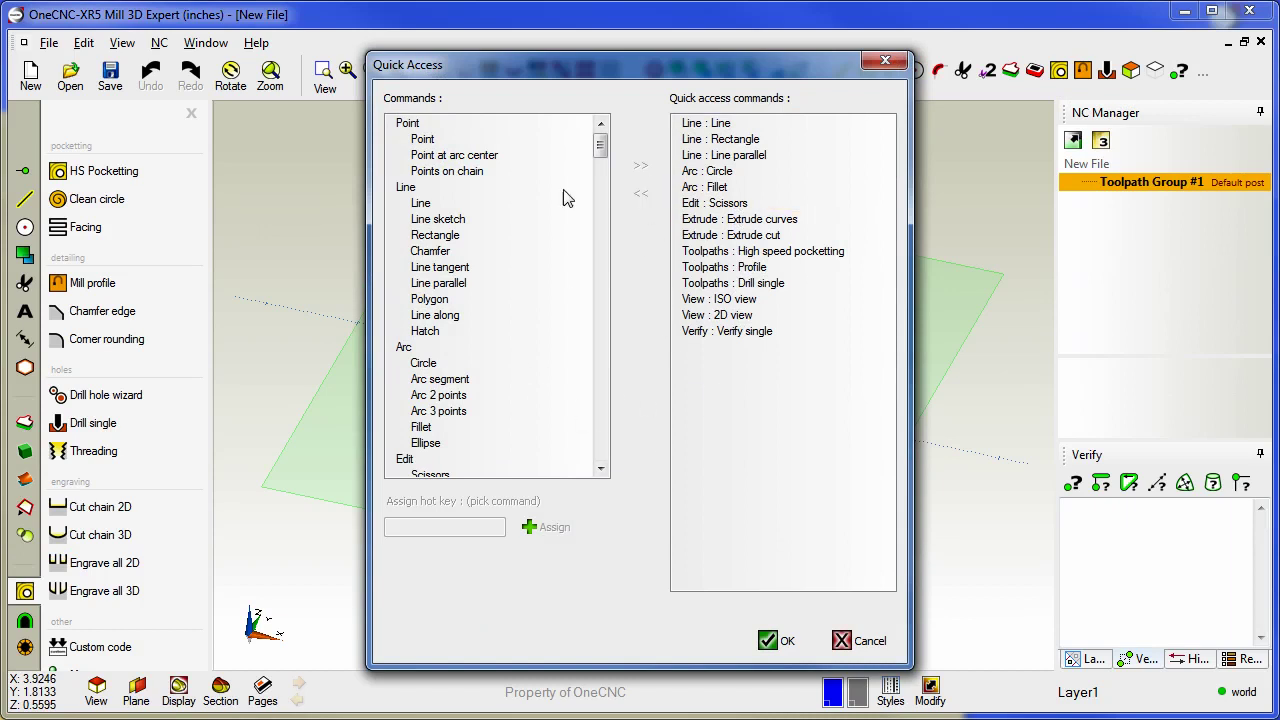
drag(543, 85, 497, 87)
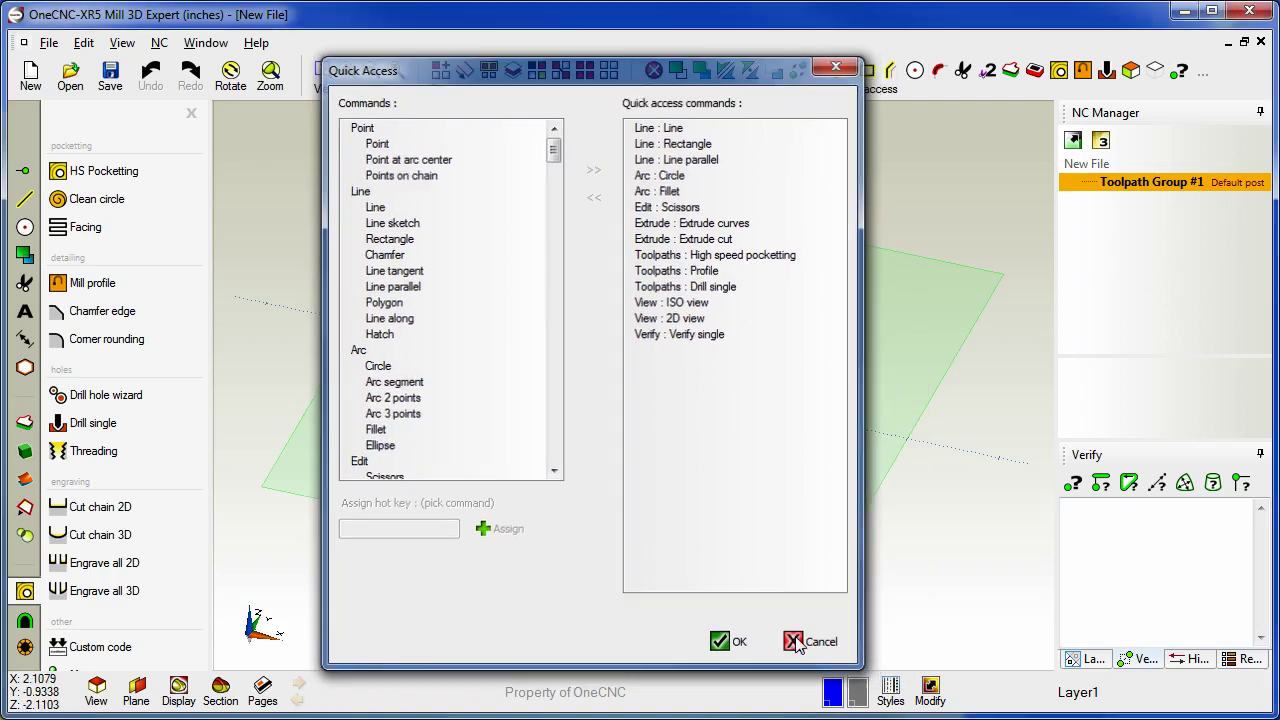
click(788, 641)
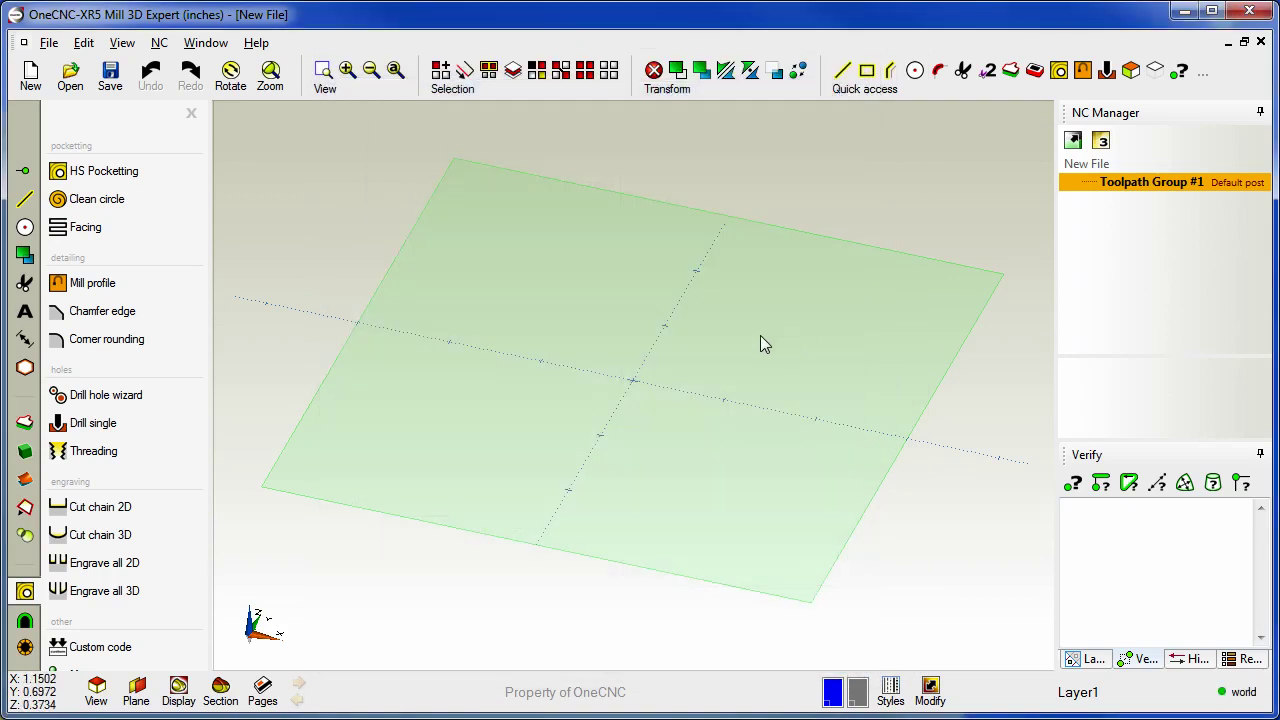
Assign the hot key A to the Alter command from the Modify group in the Quick Access settings.
click(1205, 77)
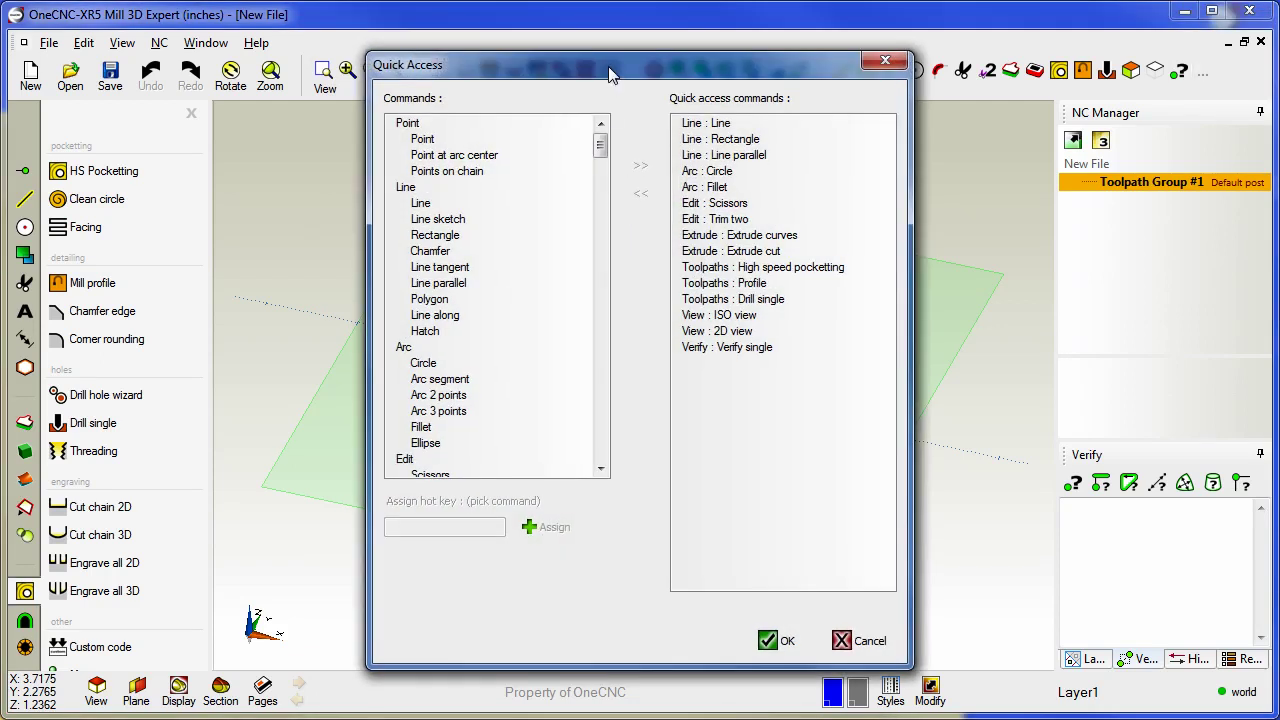
drag(608, 66, 462, 61)
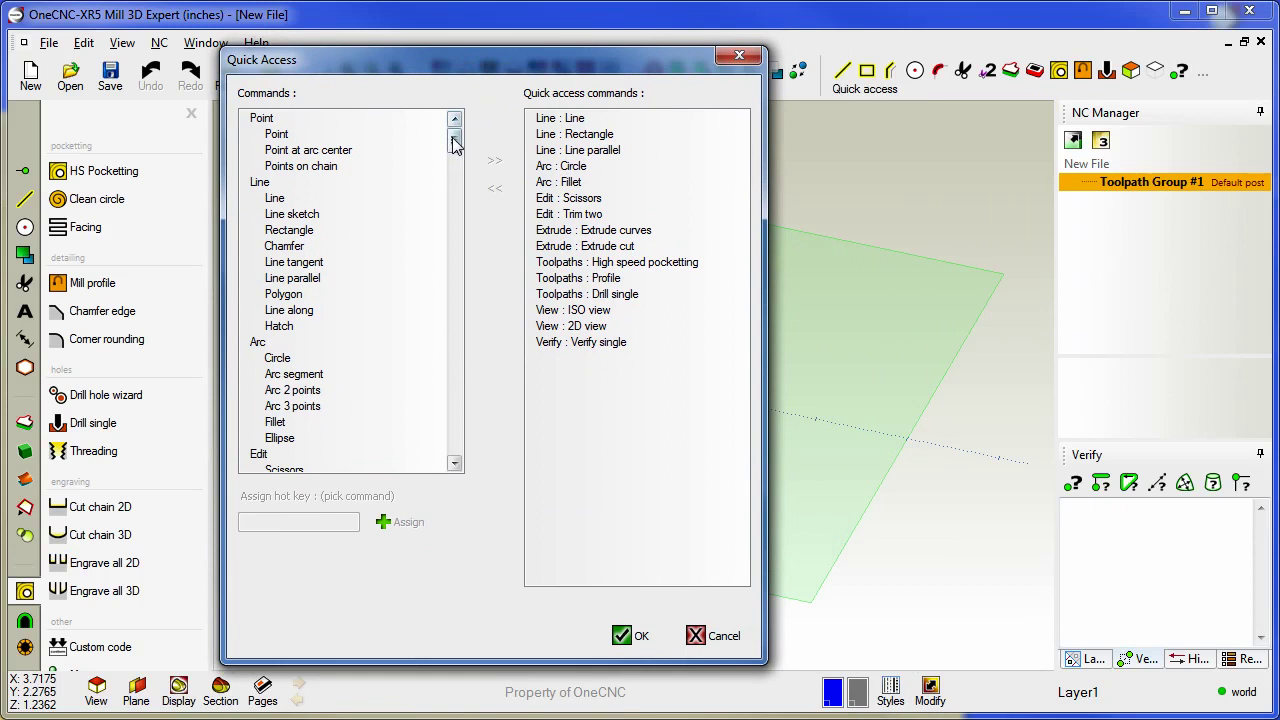
drag(453, 145, 452, 184)
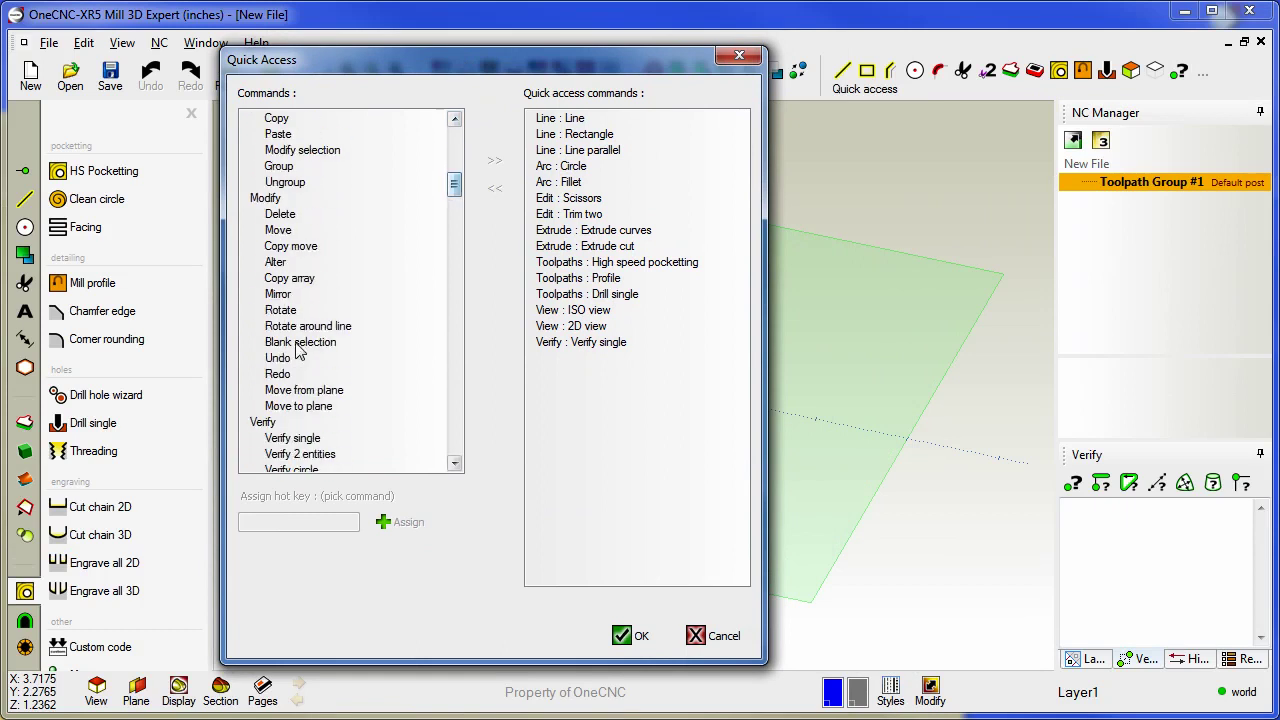
click(280, 264)
click(280, 522)
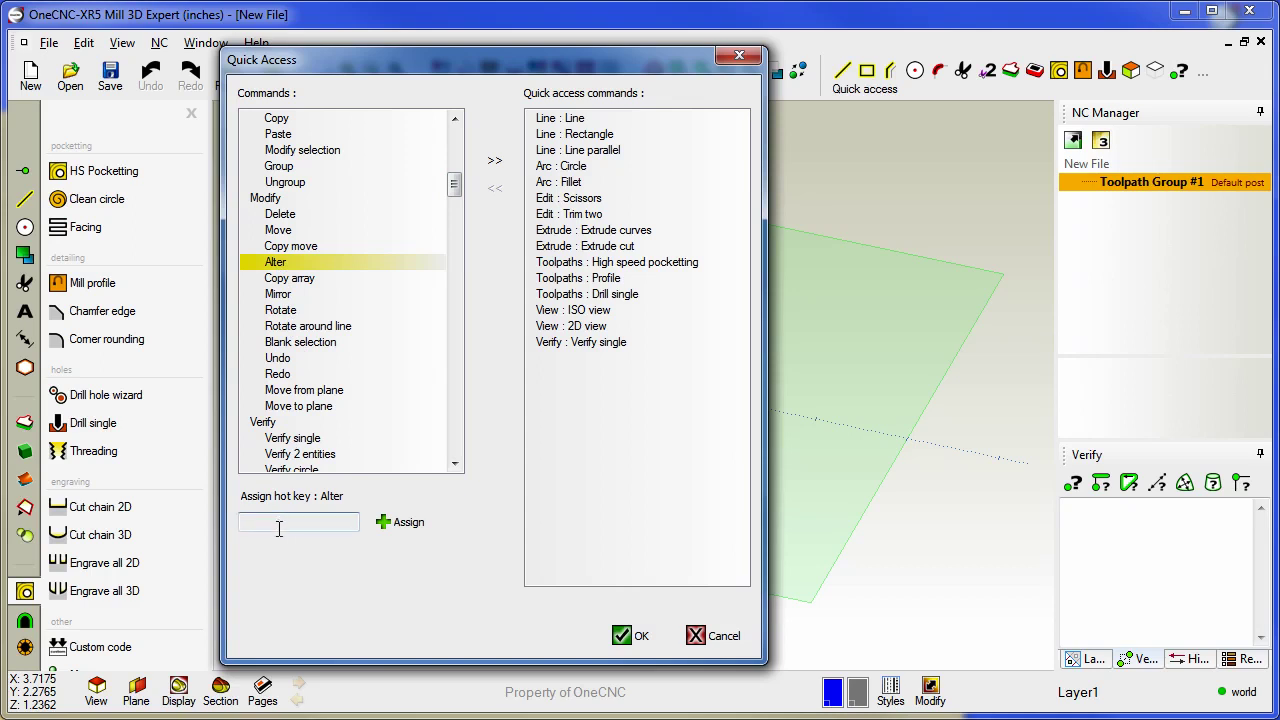
key(a)
click(408, 524)
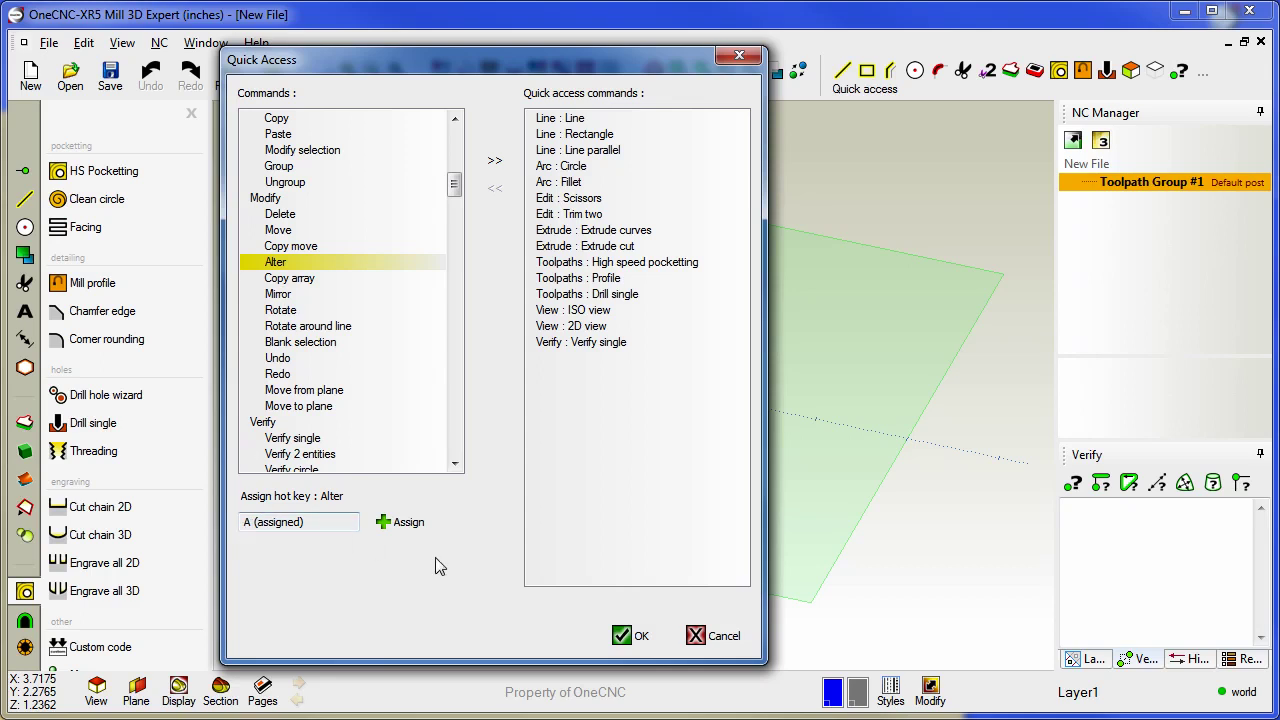
Assign the hot key D to the Deselect command from the Selection group and accept the Quick Access settings.
drag(454, 185, 453, 350)
click(300, 360)
click(269, 521)
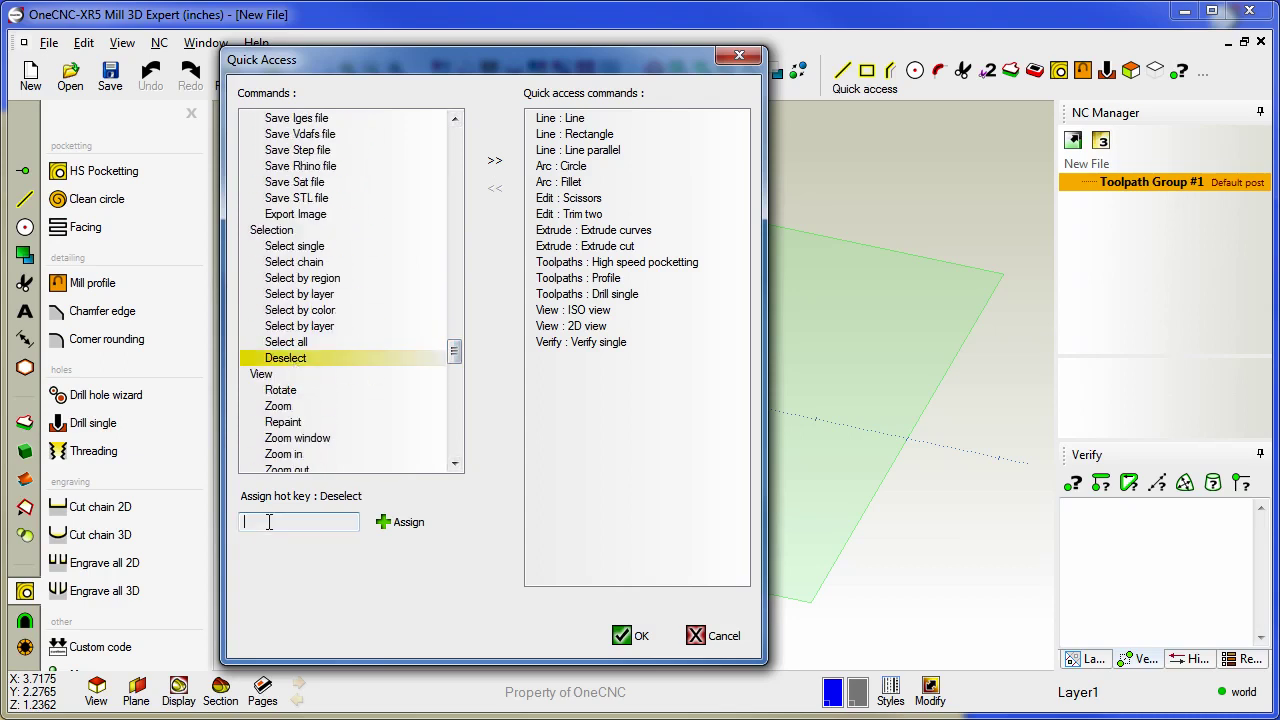
key(d)
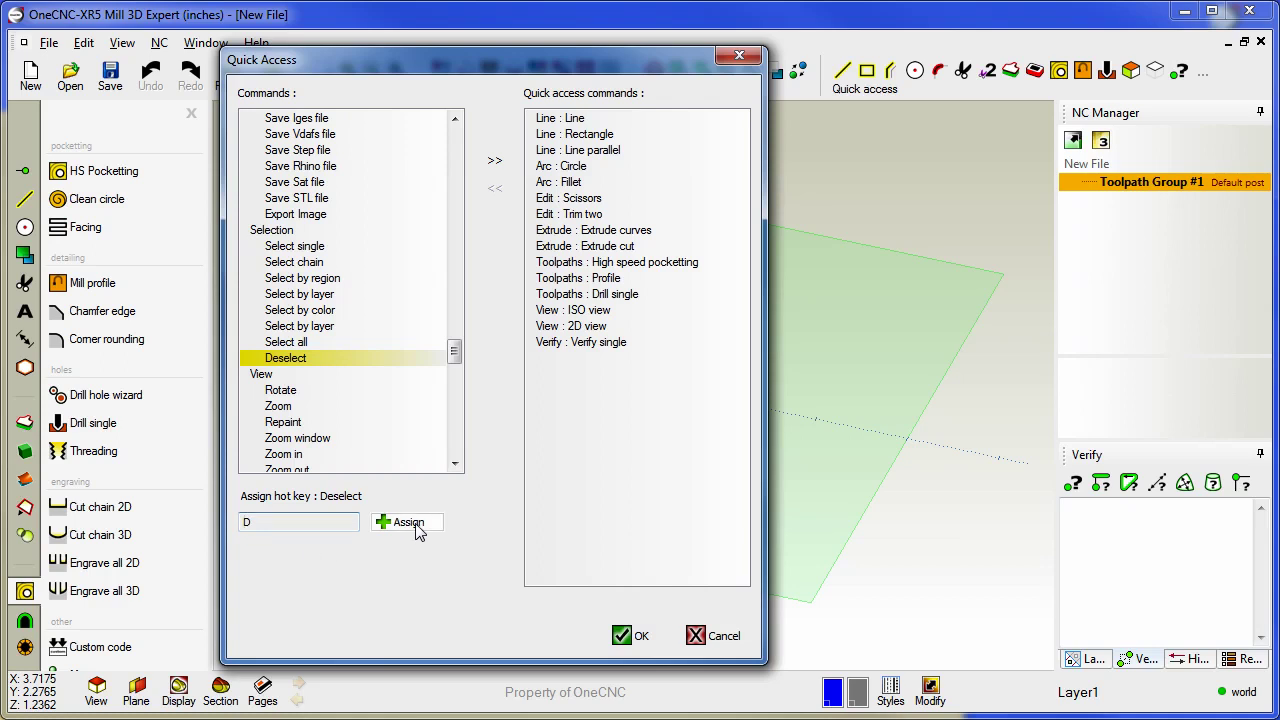
click(418, 526)
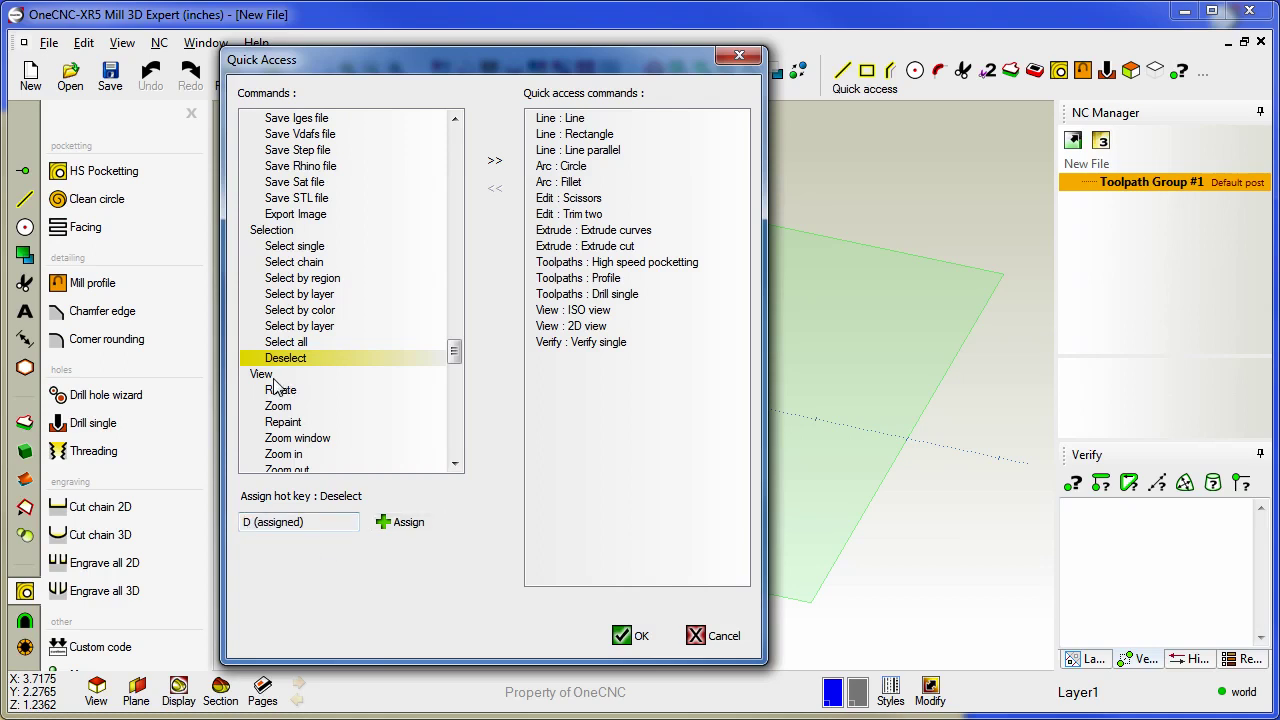
click(644, 640)
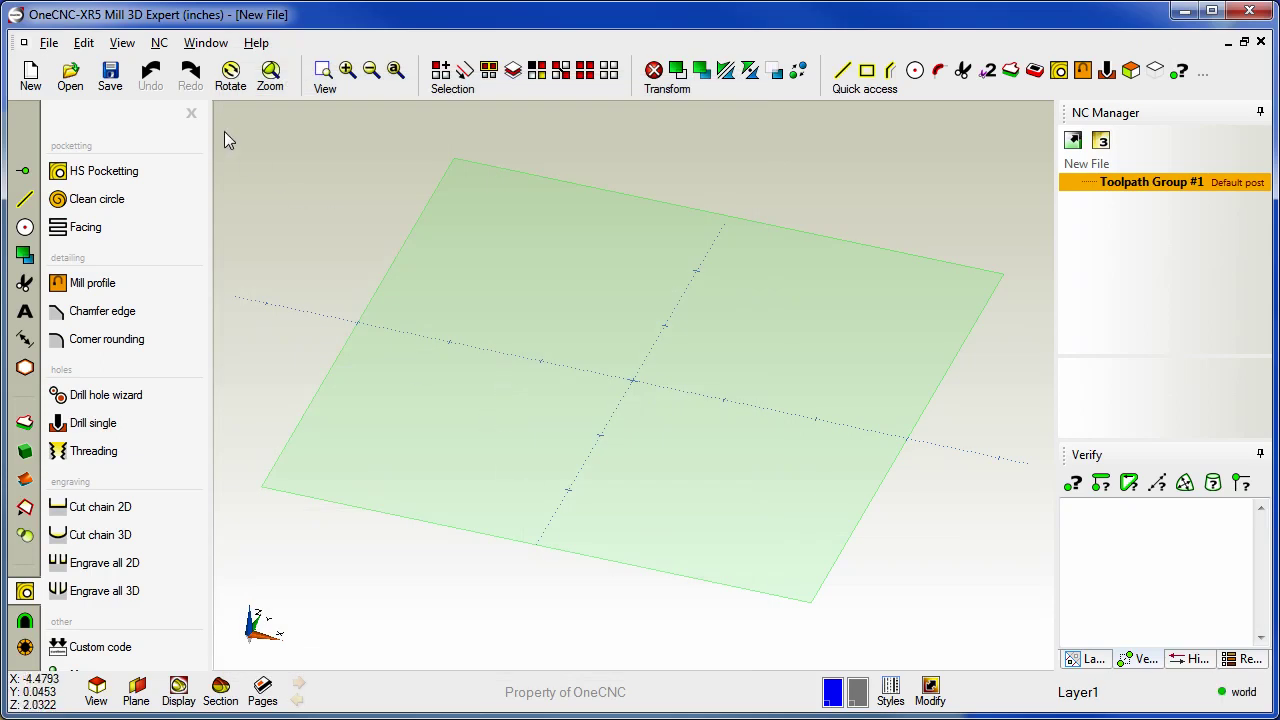
Close the stock toolpath commands to return to the main OneCNC command list.
click(191, 112)
middle_drag(579, 332, 592, 350)
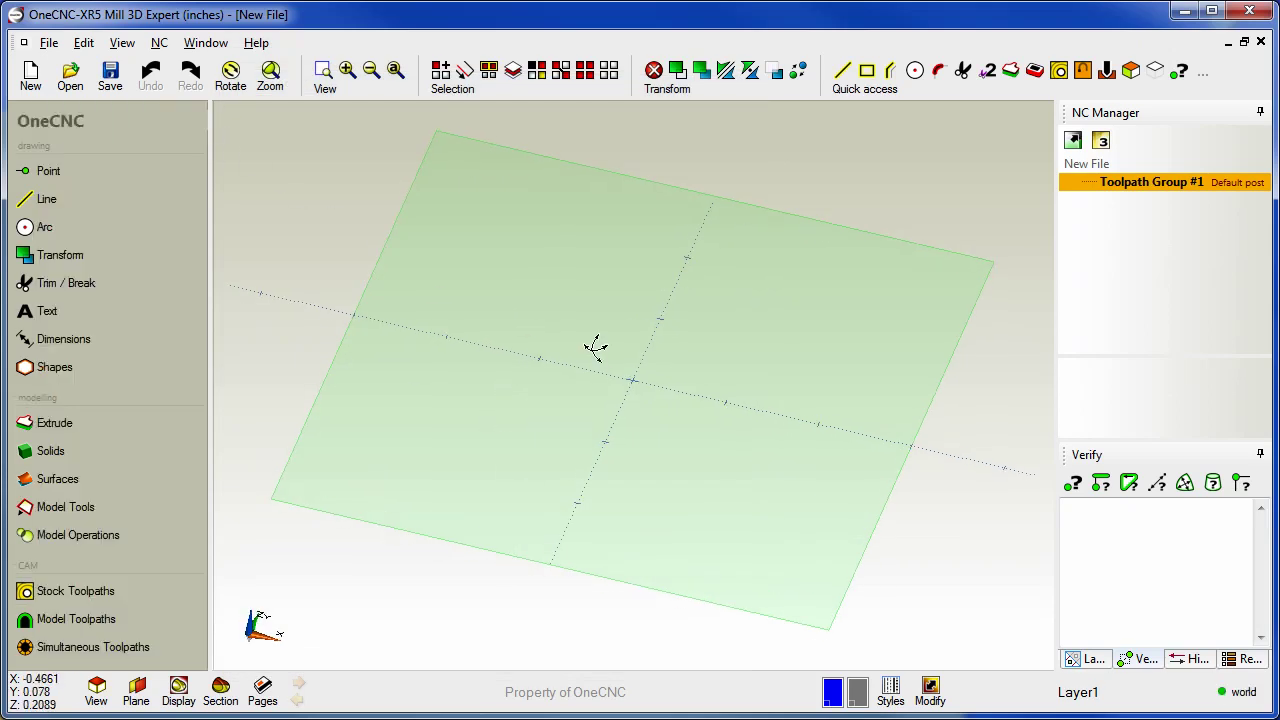